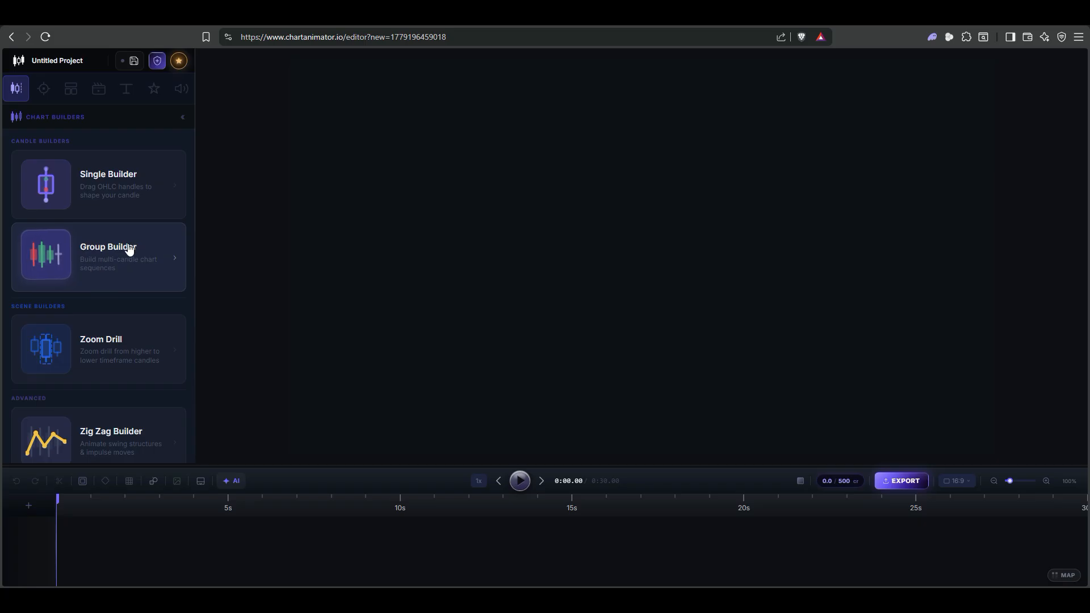
Open the Single Builder from the list of chart builders
{"action": "scroll", "coordinate": [128, 248], "scroll_direction": "down", "scroll_amount": 1}
{"action": "scroll", "coordinate": [114, 266], "scroll_direction": "down", "scroll_amount": 1}
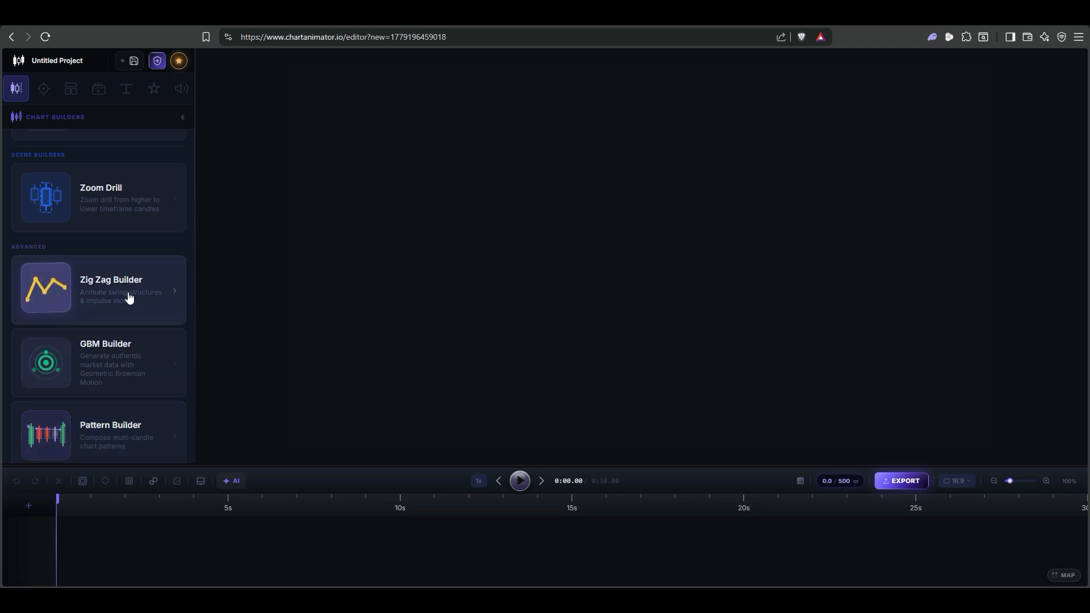
{"action": "scroll", "coordinate": [130, 298], "scroll_direction": "up", "scroll_amount": 3}
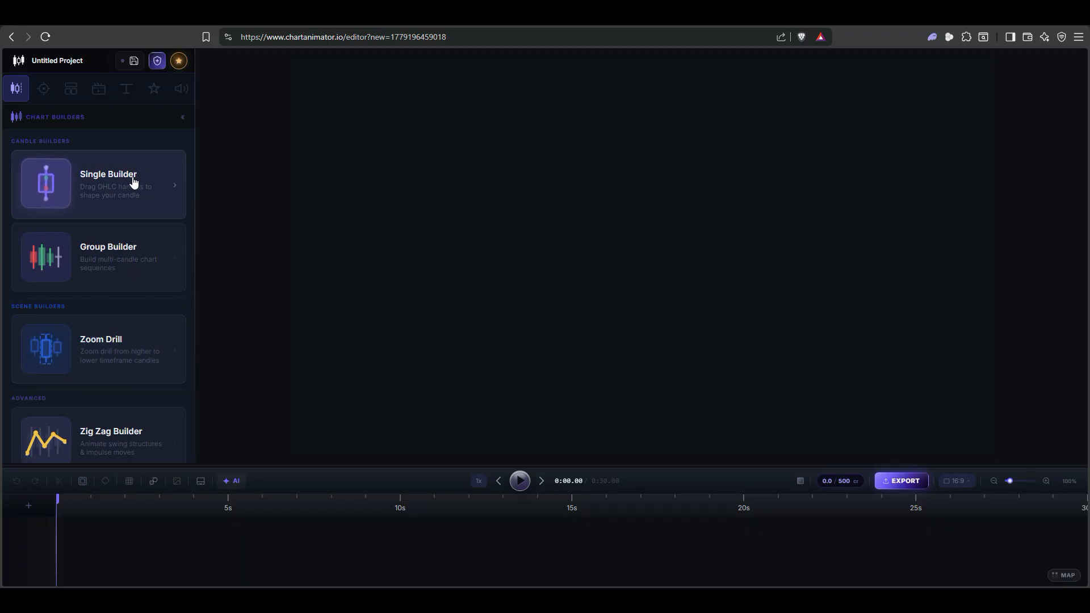
{"action": "left_click", "coordinate": [115, 180]}
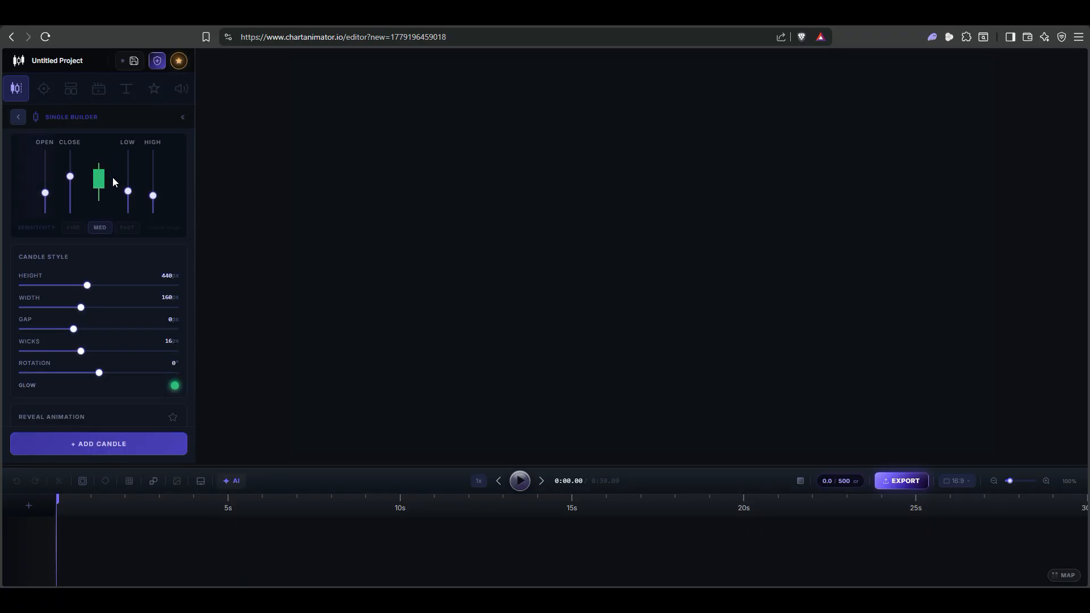
{"action": "left_click", "coordinate": [21, 119]}
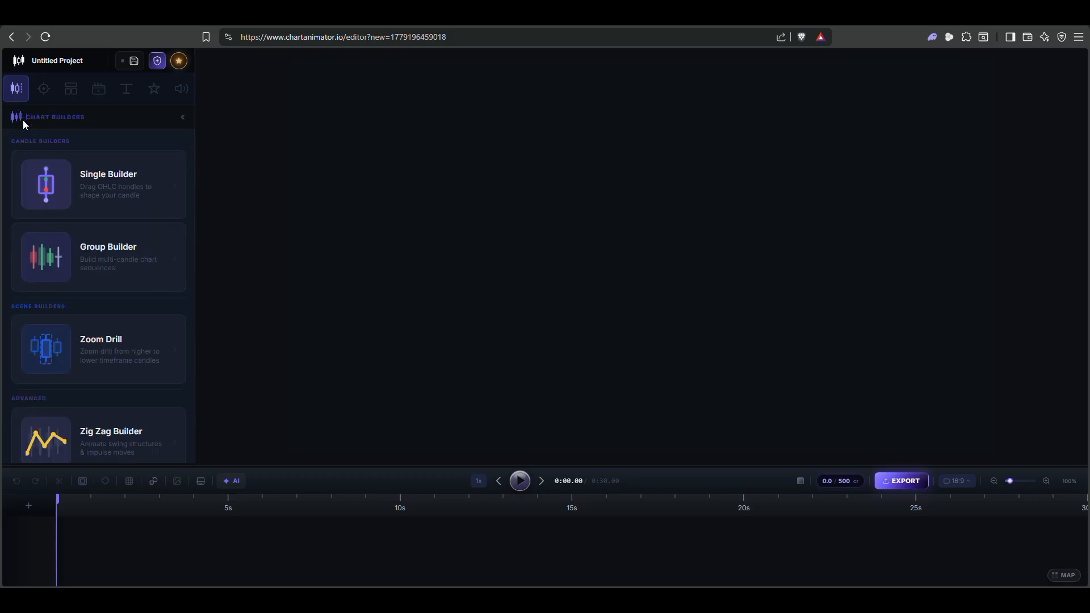
{"action": "left_click", "coordinate": [117, 189]}
Add a green candle and nudge it slightly left and down on the canvas
{"action": "left_click", "coordinate": [99, 444]}
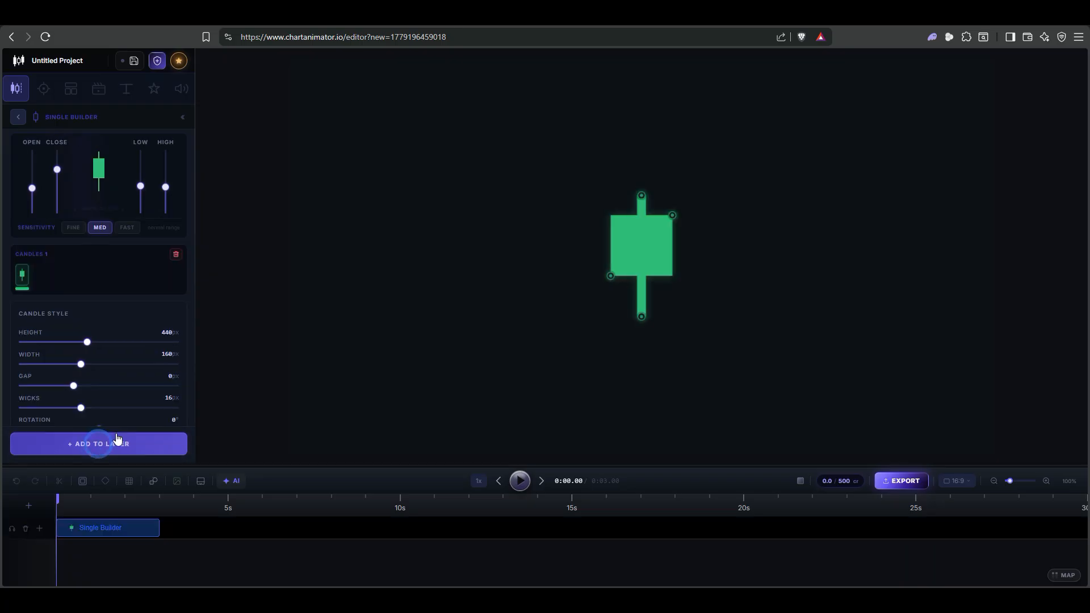
{"action": "mouse_move", "coordinate": [650, 248]}
{"action": "left_mouse_down"}
{"action": "mouse_move", "coordinate": [644, 265]}
{"action": "mouse_move", "coordinate": [636, 250]}
{"action": "left_mouse_up"}
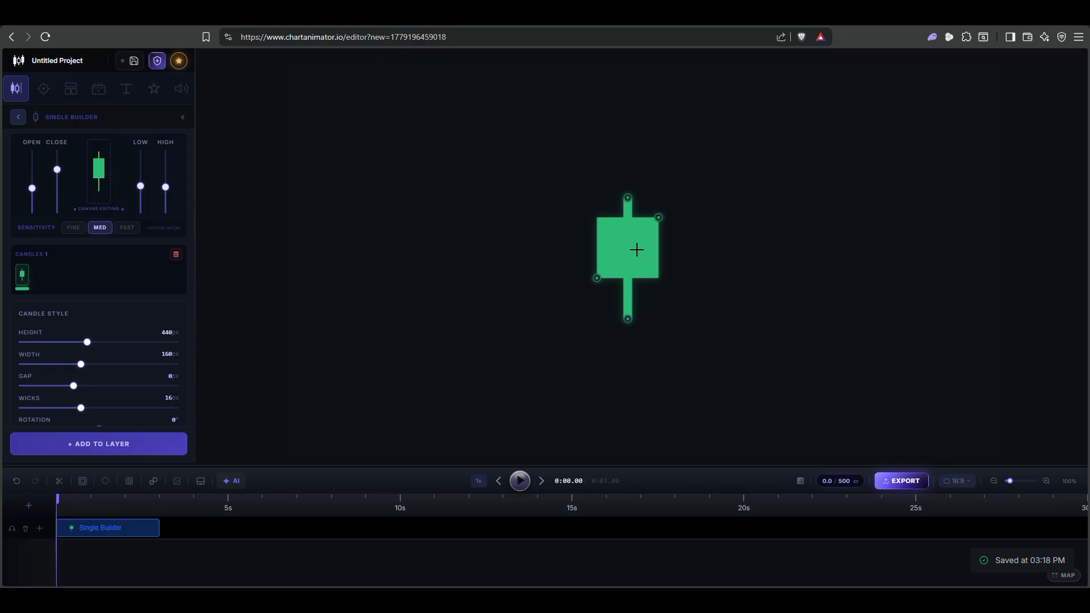
{"action": "left_click_drag", "start_coordinate": [637, 250], "coordinate": [624, 254]}
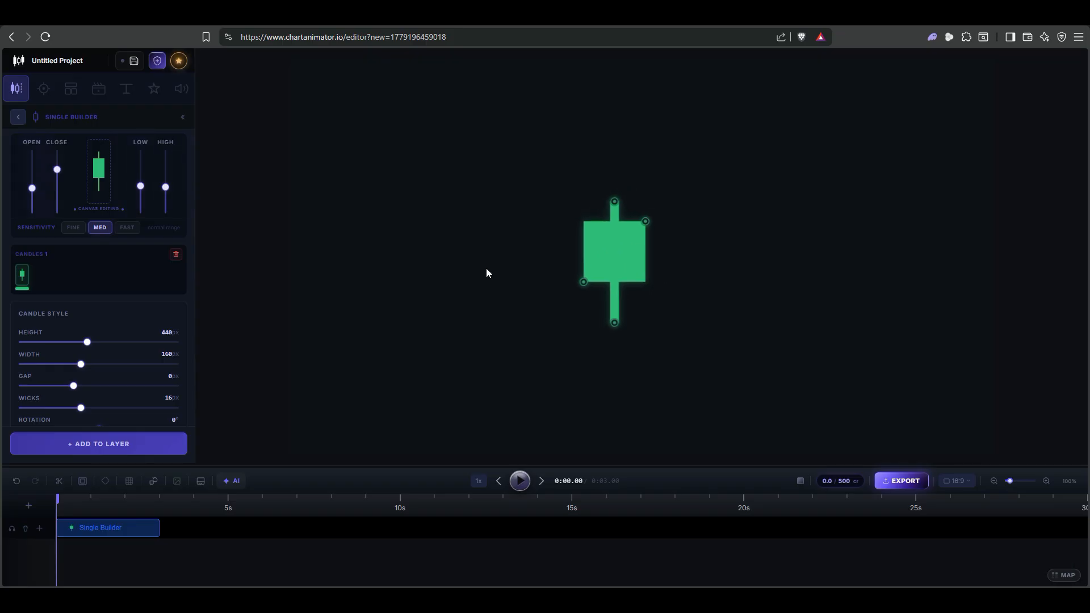
{"action": "scroll", "coordinate": [153, 283], "scroll_direction": "down", "scroll_amount": 2}
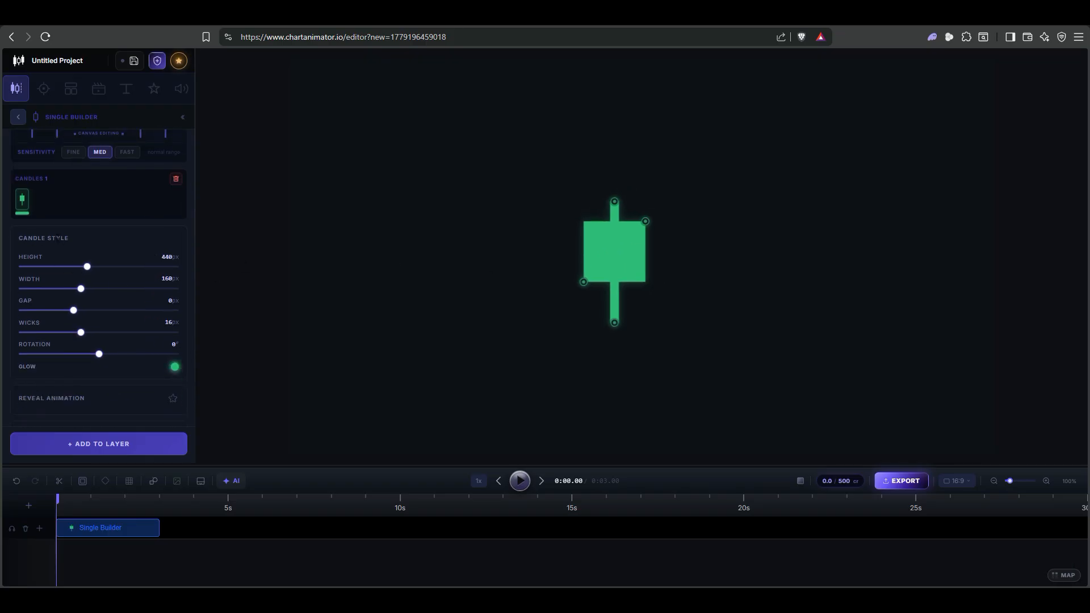
Set the candle to 530px height, 90px width and 6px wicks, keeping rotation at 0°
{"action": "left_click_drag", "start_coordinate": [86, 269], "coordinate": [54, 294]}
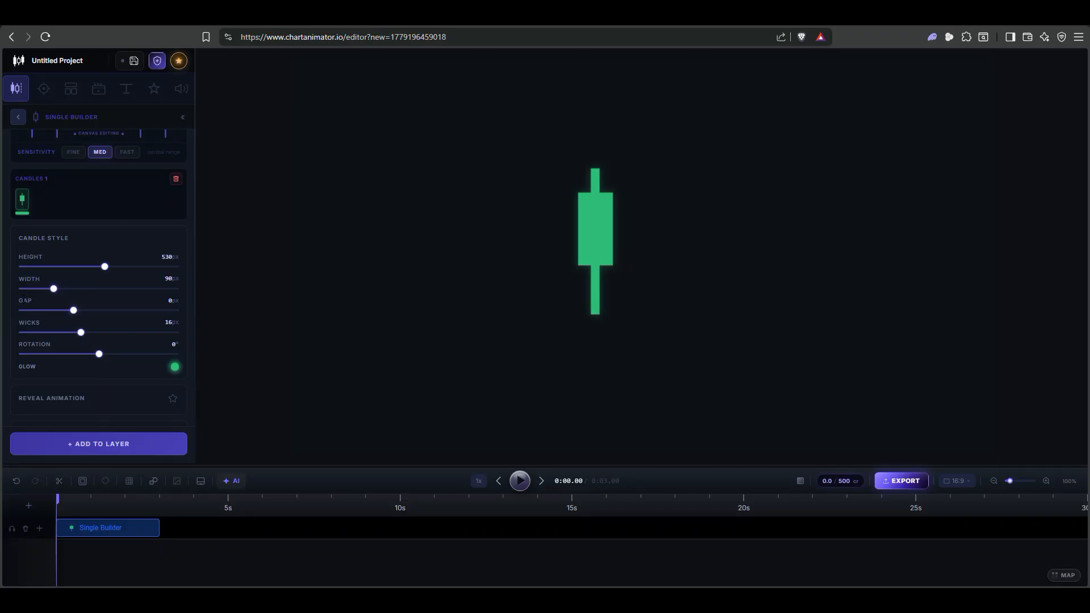
{"action": "left_click_drag", "start_coordinate": [81, 332], "coordinate": [42, 334]}
{"action": "left_click_drag", "start_coordinate": [99, 355], "coordinate": [99, 355]}
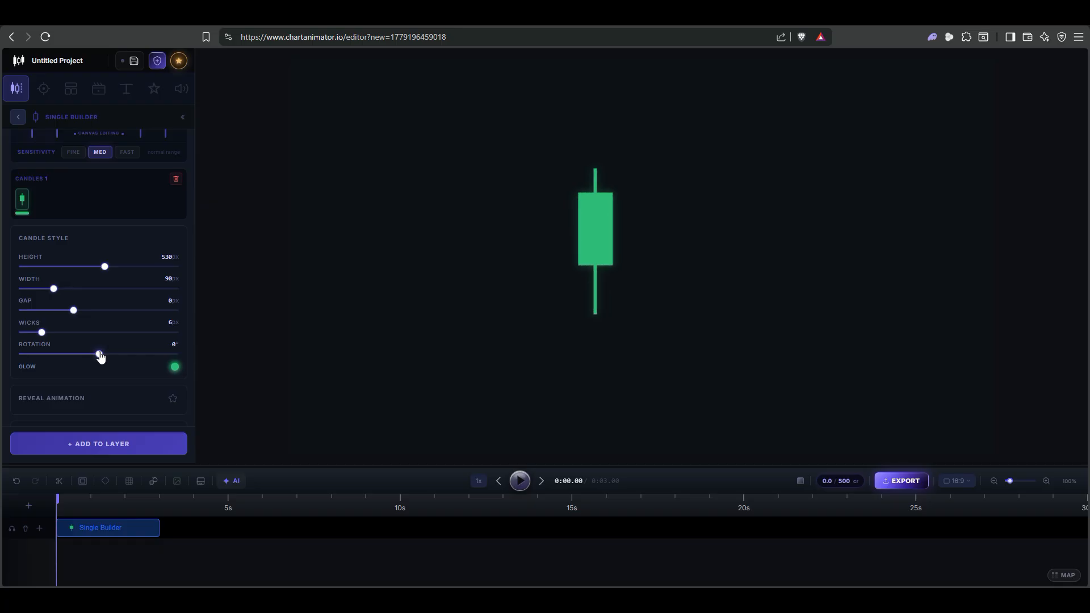
{"action": "scroll", "coordinate": [104, 282], "scroll_direction": "up", "scroll_amount": 2}
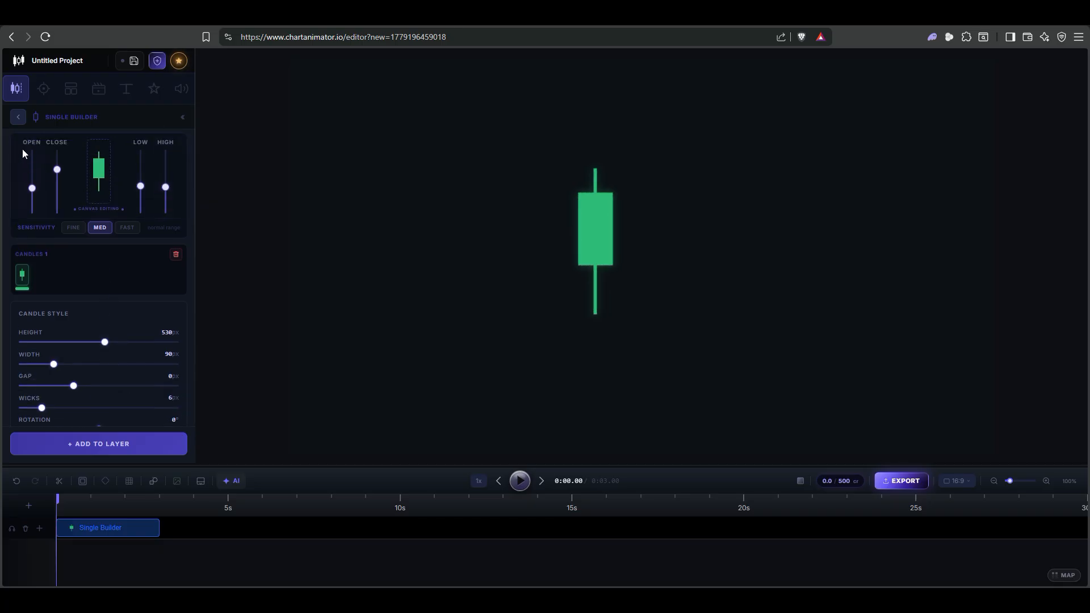
Move the candle left and down and adjust its Low slider
{"action": "left_click_drag", "start_coordinate": [139, 190], "coordinate": [166, 166]}
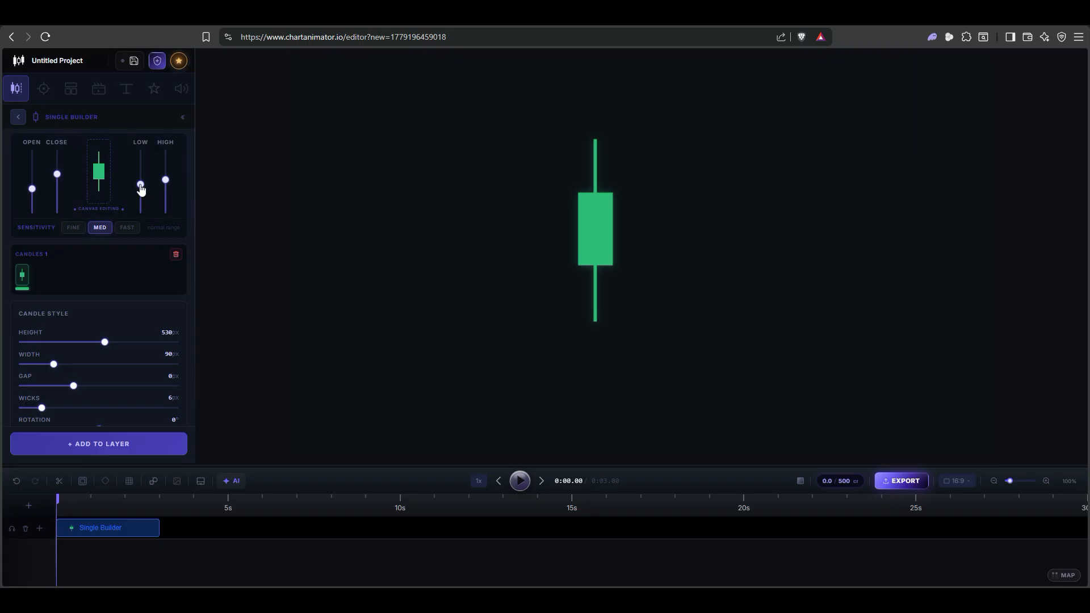
{"action": "left_click", "coordinate": [594, 221]}
{"action": "left_click_drag", "start_coordinate": [594, 221], "coordinate": [572, 244]}
{"action": "left_click", "coordinate": [139, 191]}
{"action": "left_click_drag", "start_coordinate": [139, 191], "coordinate": [168, 177]}
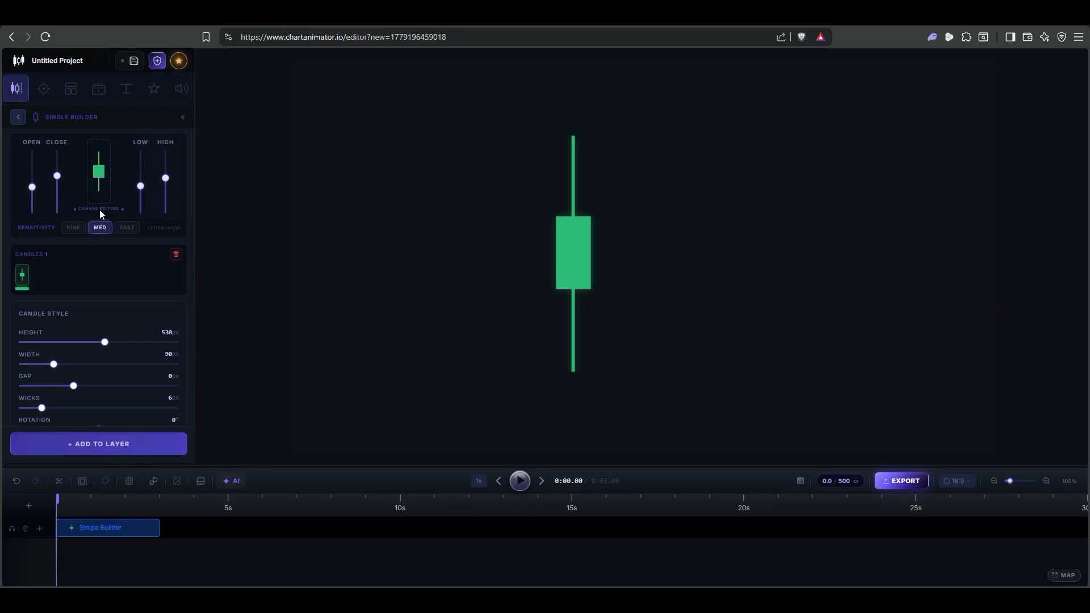
Drag the open, close, high and low handles into a compact body with short wicks
{"action": "left_click", "coordinate": [574, 260]}
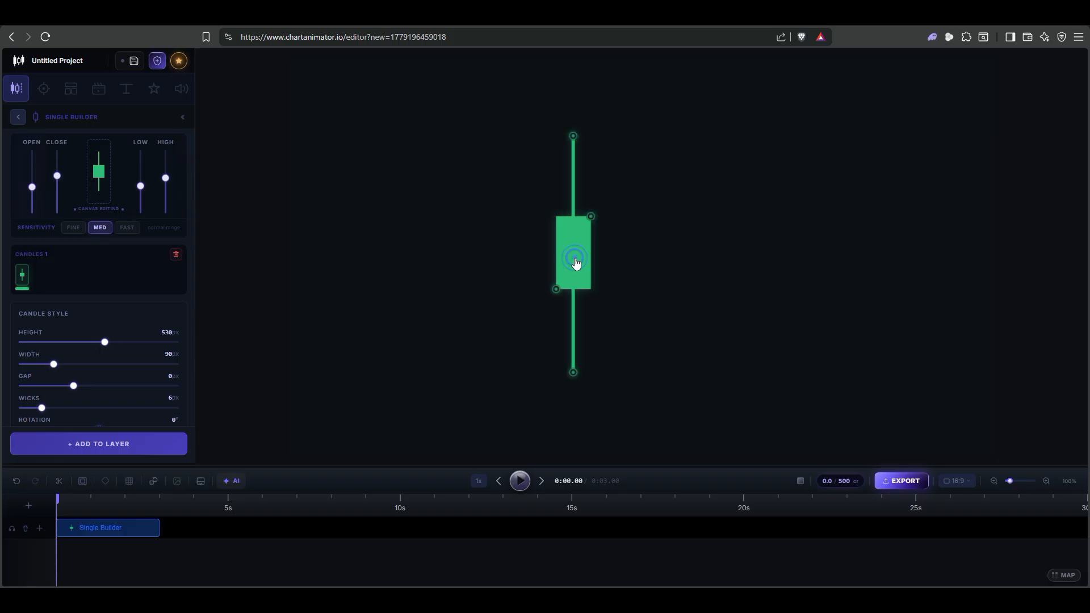
{"action": "left_click_drag", "start_coordinate": [591, 216], "coordinate": [592, 182]}
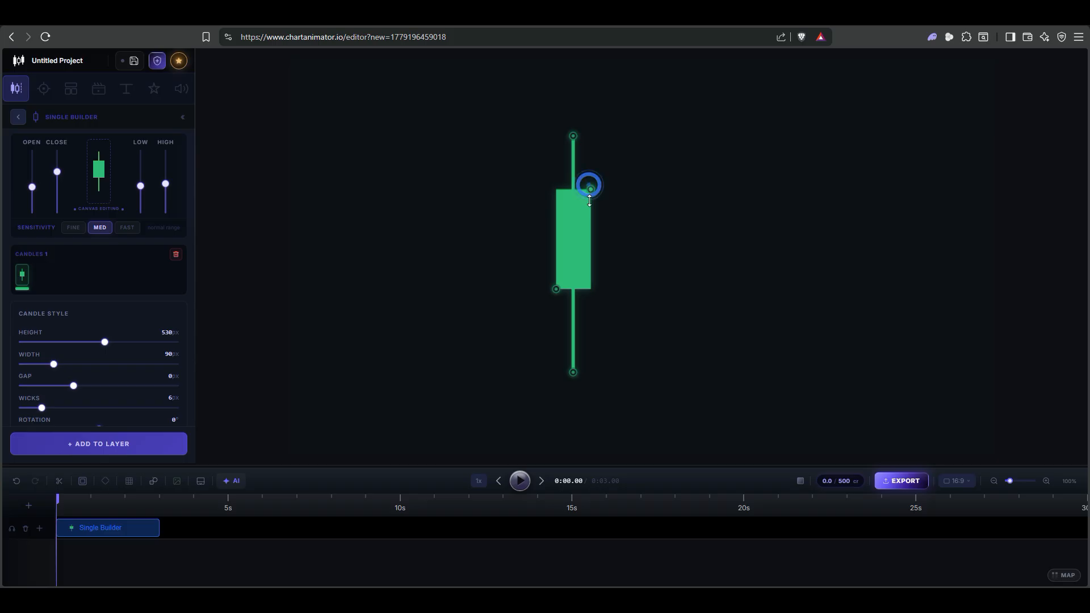
{"action": "left_click_drag", "start_coordinate": [556, 289], "coordinate": [556, 275]}
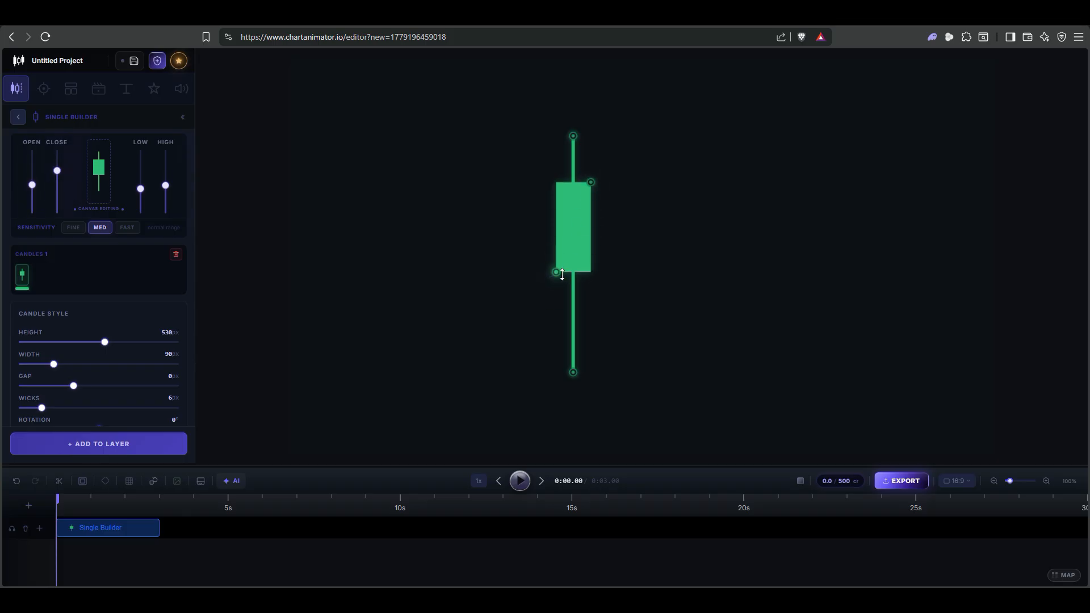
{"action": "left_click", "coordinate": [574, 372]}
{"action": "left_click_drag", "start_coordinate": [573, 372], "coordinate": [575, 346]}
{"action": "left_click_drag", "start_coordinate": [574, 135], "coordinate": [576, 143]}
{"action": "left_click_drag", "start_coordinate": [591, 182], "coordinate": [592, 252]}
{"action": "left_click_drag", "start_coordinate": [573, 143], "coordinate": [575, 221]}
{"action": "left_click_drag", "start_coordinate": [573, 345], "coordinate": [574, 310]}
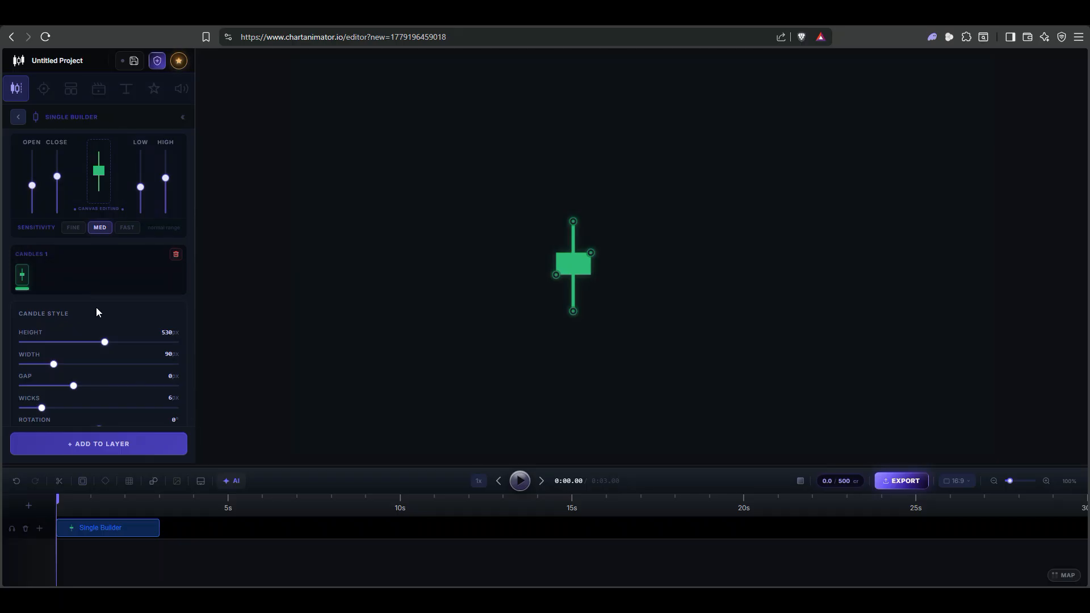
Add a second candle to the layer and reposition and lengthen the pair on the canvas
{"action": "left_click", "coordinate": [108, 452]}
{"action": "mouse_move", "coordinate": [39, 286]}
{"action": "left_click_drag", "start_coordinate": [570, 263], "coordinate": [671, 170]}
{"action": "left_click_drag", "start_coordinate": [655, 279], "coordinate": [653, 343]}
{"action": "mouse_move", "coordinate": [673, 170]}
{"action": "left_mouse_down"}
{"action": "mouse_move", "coordinate": [673, 208]}
{"action": "mouse_move", "coordinate": [673, 189]}
{"action": "left_mouse_up"}
{"action": "scroll", "coordinate": [134, 297], "scroll_direction": "down", "scroll_amount": 1}
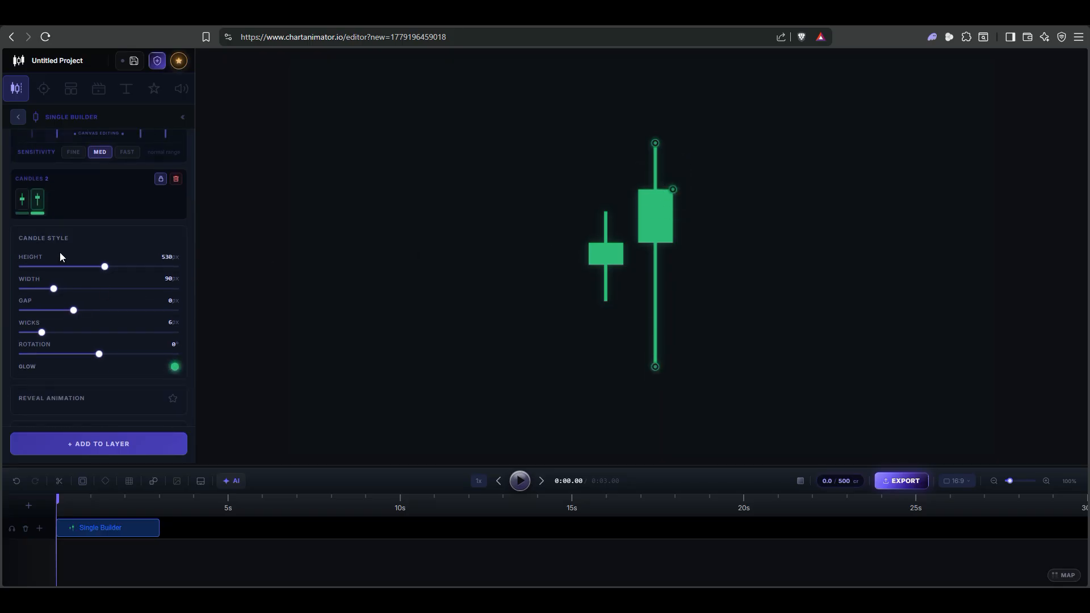
Set both candles to 65px width and 5px wicks, with Glow switched off
{"action": "mouse_move", "coordinate": [53, 289]}
{"action": "left_mouse_down"}
{"action": "mouse_move", "coordinate": [42, 290]}
{"action": "mouse_move", "coordinate": [48, 296]}
{"action": "left_mouse_up"}
{"action": "left_click_drag", "start_coordinate": [41, 334], "coordinate": [38, 334]}
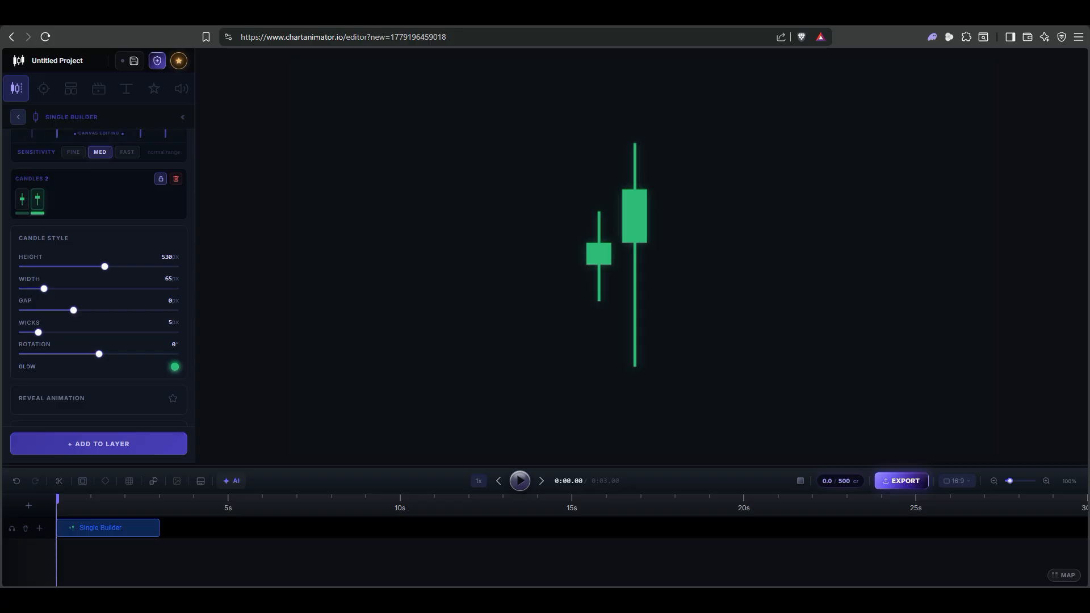
{"action": "left_click", "coordinate": [174, 368]}
{"action": "left_click", "coordinate": [174, 367]}
{"action": "left_click", "coordinate": [174, 369]}
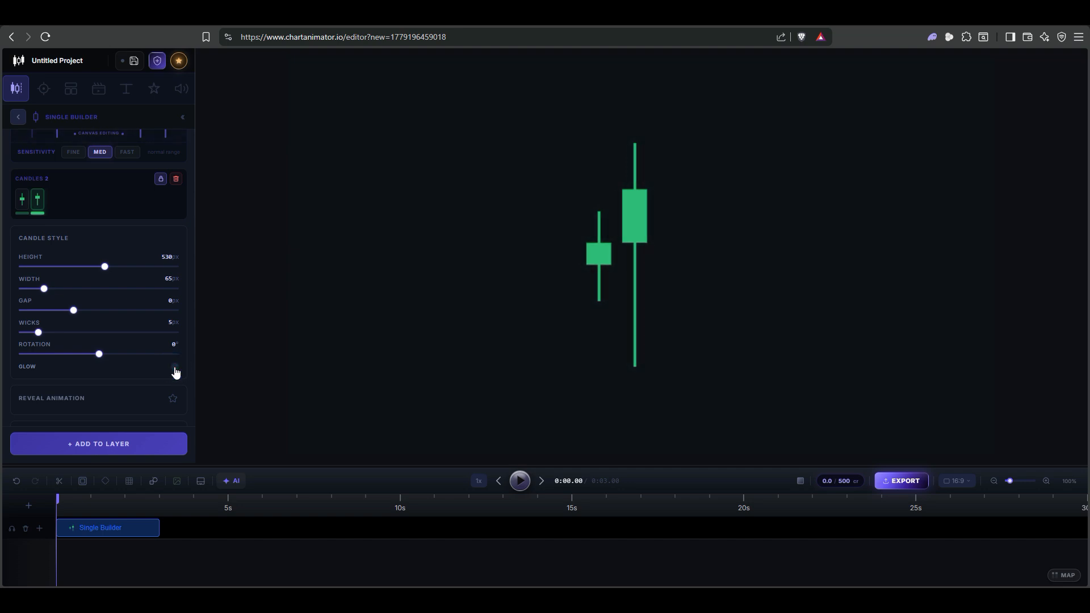
{"action": "scroll", "coordinate": [149, 317], "scroll_direction": "up", "scroll_amount": 2}
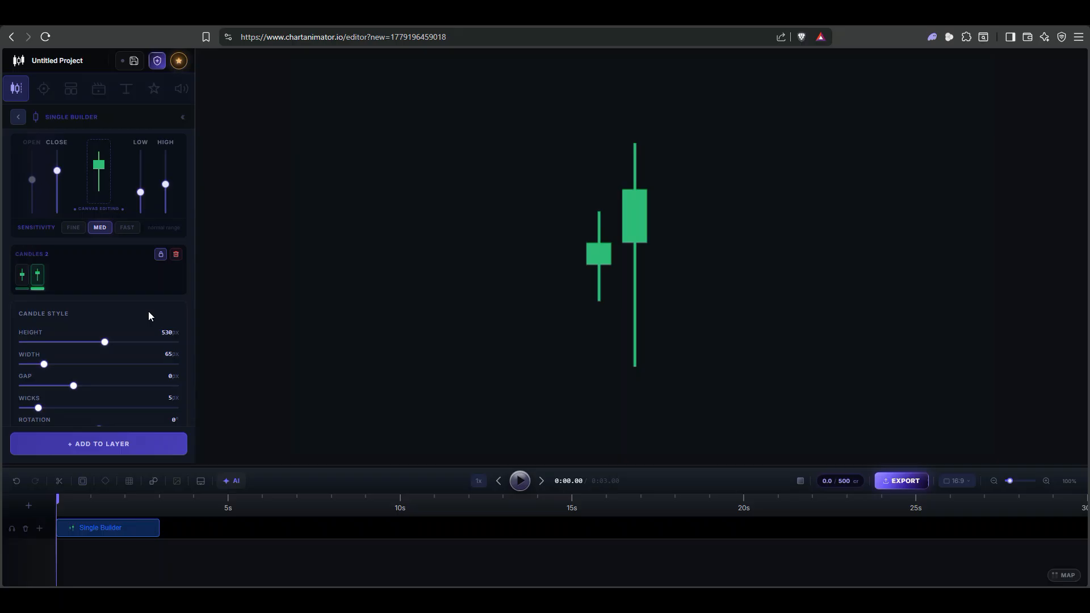
Delete all candles, add a fresh green candle, and enlarge the timeline panel
{"action": "left_click", "coordinate": [176, 254]}
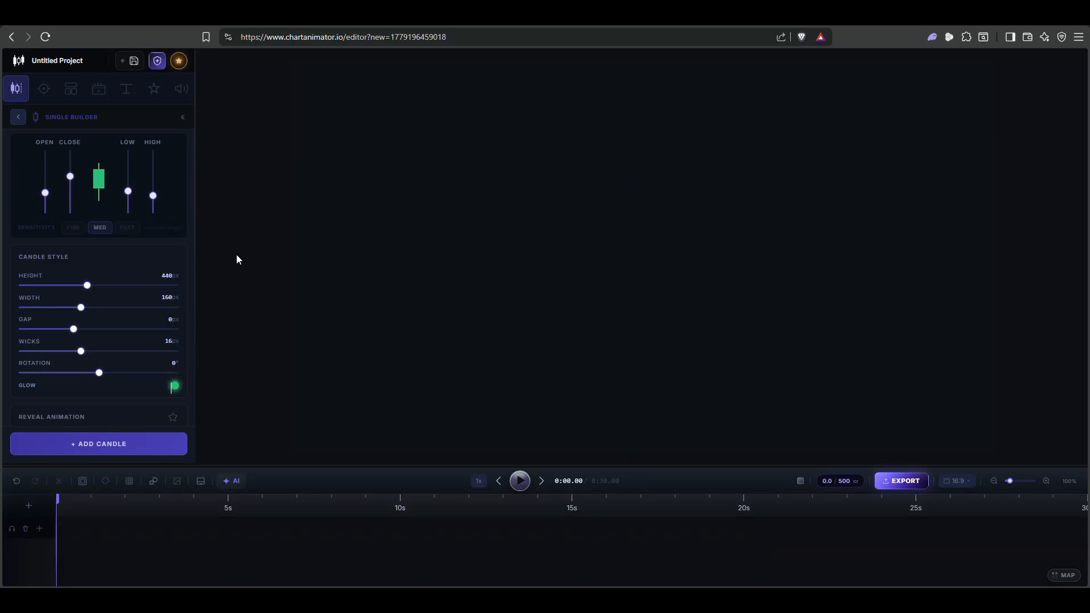
{"action": "left_click", "coordinate": [106, 444]}
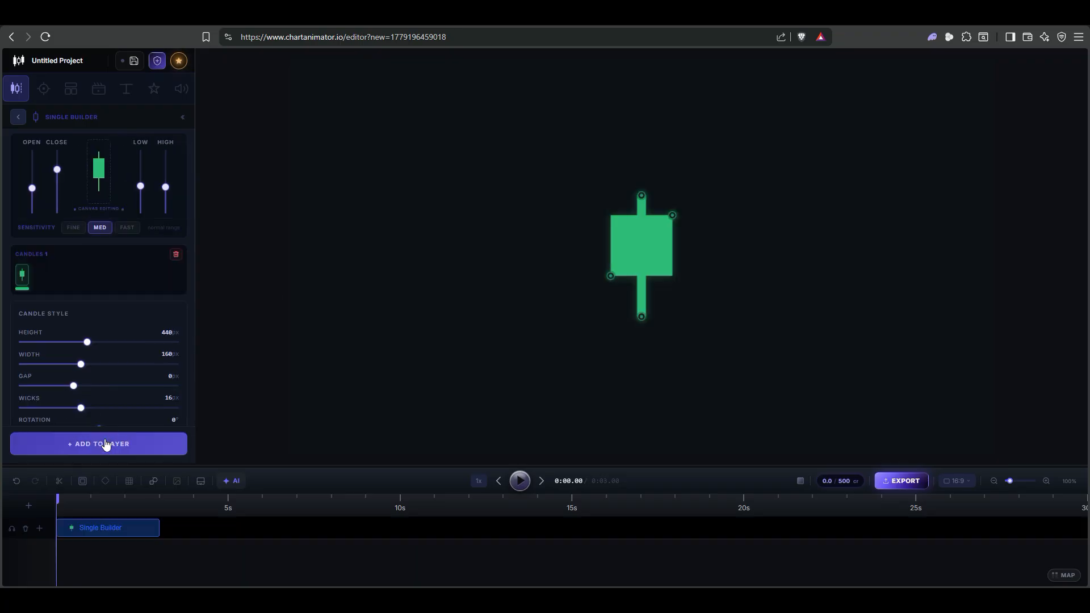
{"action": "left_click_drag", "start_coordinate": [309, 465], "coordinate": [310, 392]}
Trim the candle's timeline clip to end at about 6.4 seconds, previewing playback
{"action": "mouse_move", "coordinate": [131, 455]}
{"action": "left_mouse_down"}
{"action": "mouse_move", "coordinate": [178, 458]}
{"action": "mouse_move", "coordinate": [134, 464]}
{"action": "left_mouse_up"}
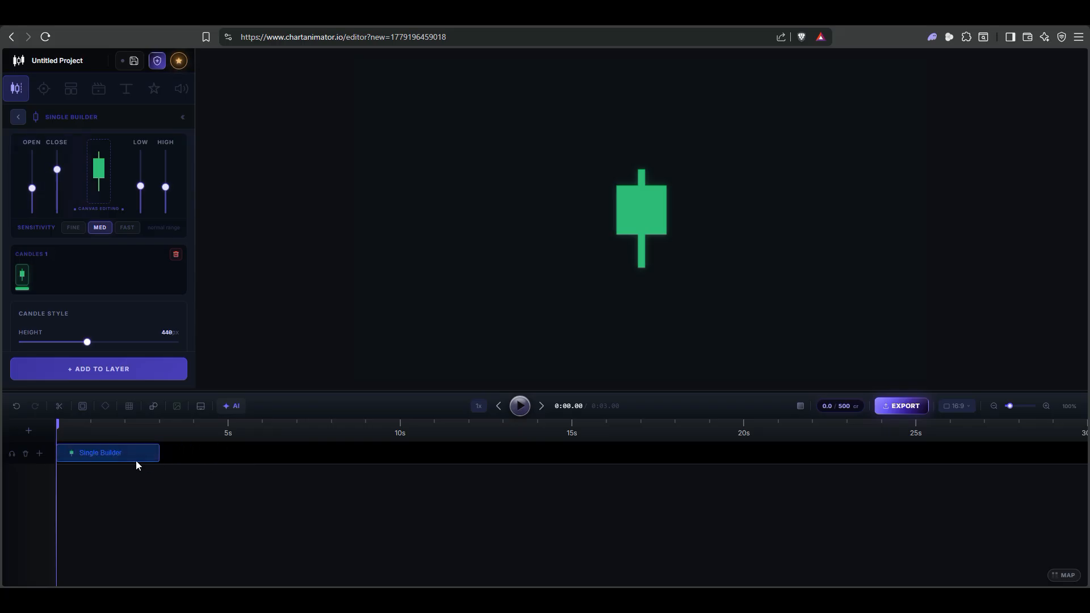
{"action": "mouse_move", "coordinate": [632, 201]}
{"action": "left_mouse_down"}
{"action": "mouse_move", "coordinate": [589, 249]}
{"action": "mouse_move", "coordinate": [626, 189]}
{"action": "mouse_move", "coordinate": [633, 198]}
{"action": "left_mouse_up"}
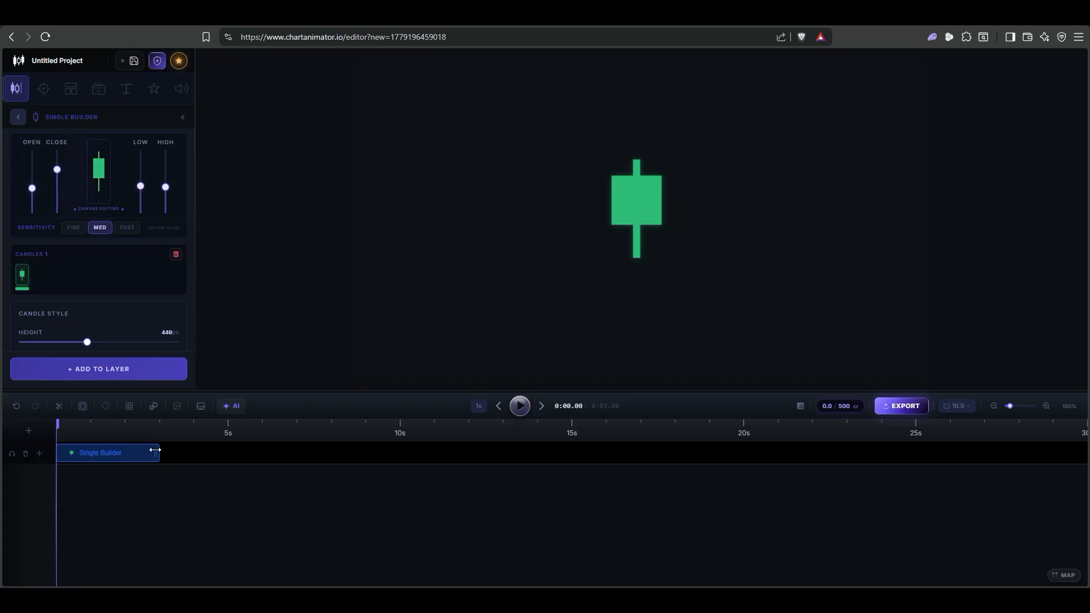
{"action": "left_click_drag", "start_coordinate": [155, 451], "coordinate": [400, 452]}
{"action": "left_click", "coordinate": [524, 416]}
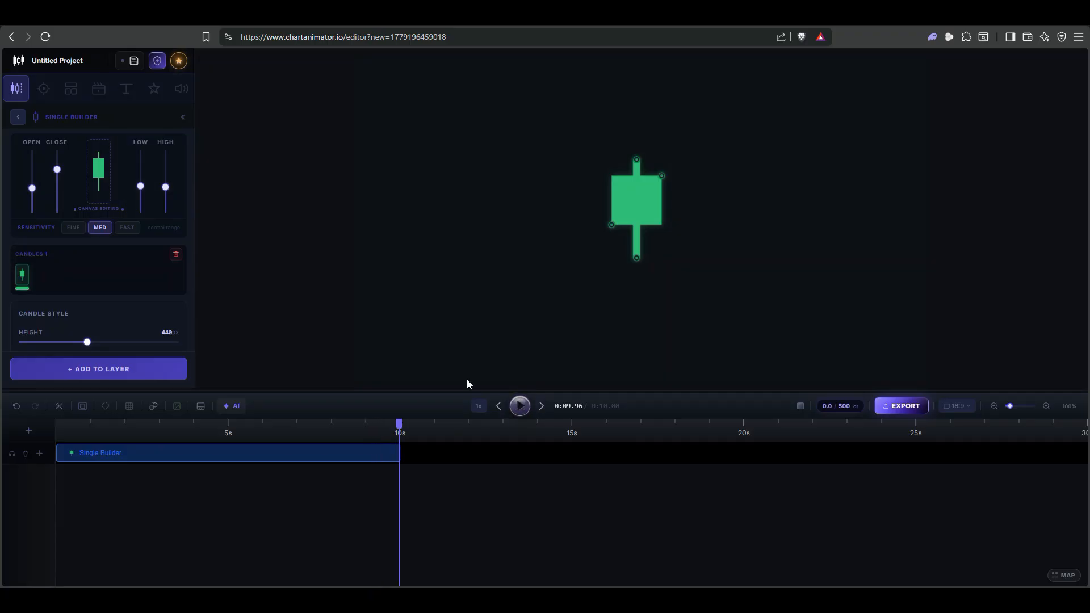
{"action": "left_click_drag", "start_coordinate": [404, 433], "coordinate": [276, 452]}
{"action": "left_click_drag", "start_coordinate": [356, 430], "coordinate": [160, 432]}
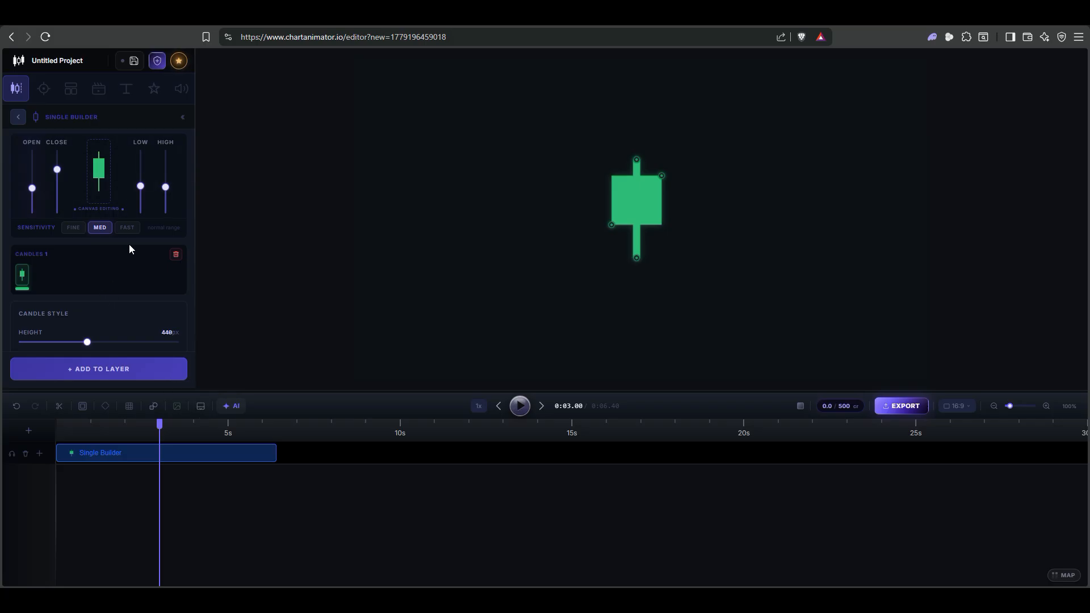
Move the candle left and add a second candle beside it on the layer
{"action": "scroll", "coordinate": [128, 245], "scroll_direction": "down", "scroll_amount": 3}
{"action": "scroll", "coordinate": [129, 248], "scroll_direction": "down", "scroll_amount": 2}
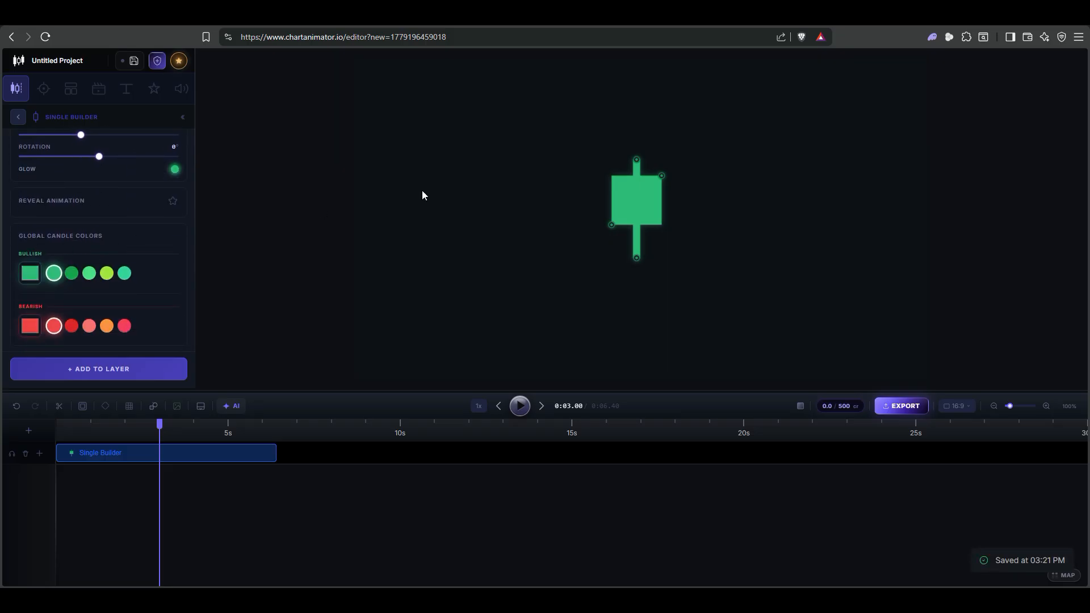
{"action": "left_click_drag", "start_coordinate": [621, 208], "coordinate": [537, 225]}
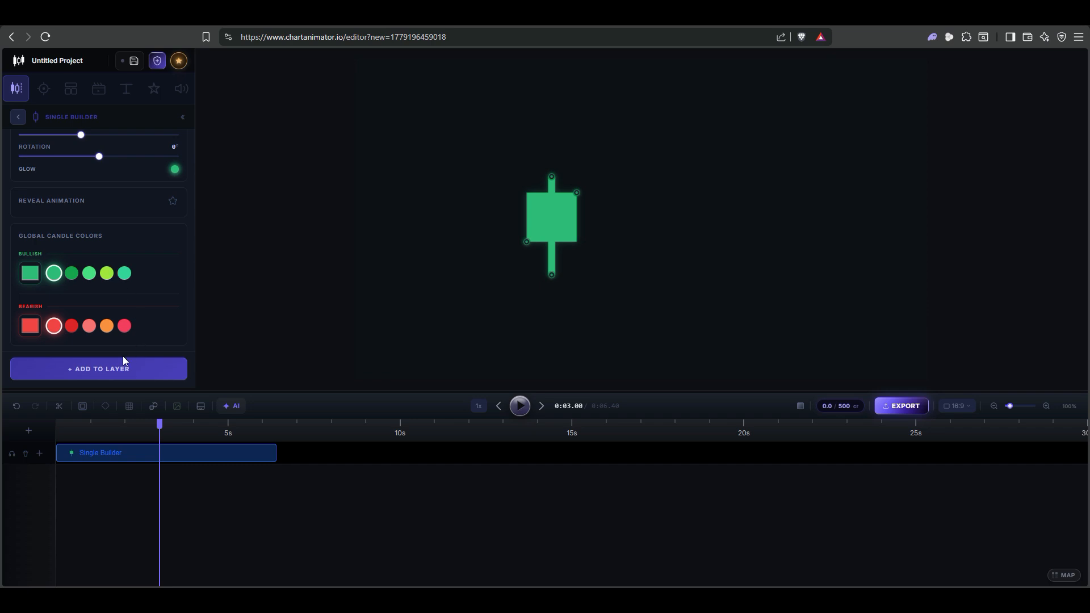
{"action": "left_click", "coordinate": [124, 375]}
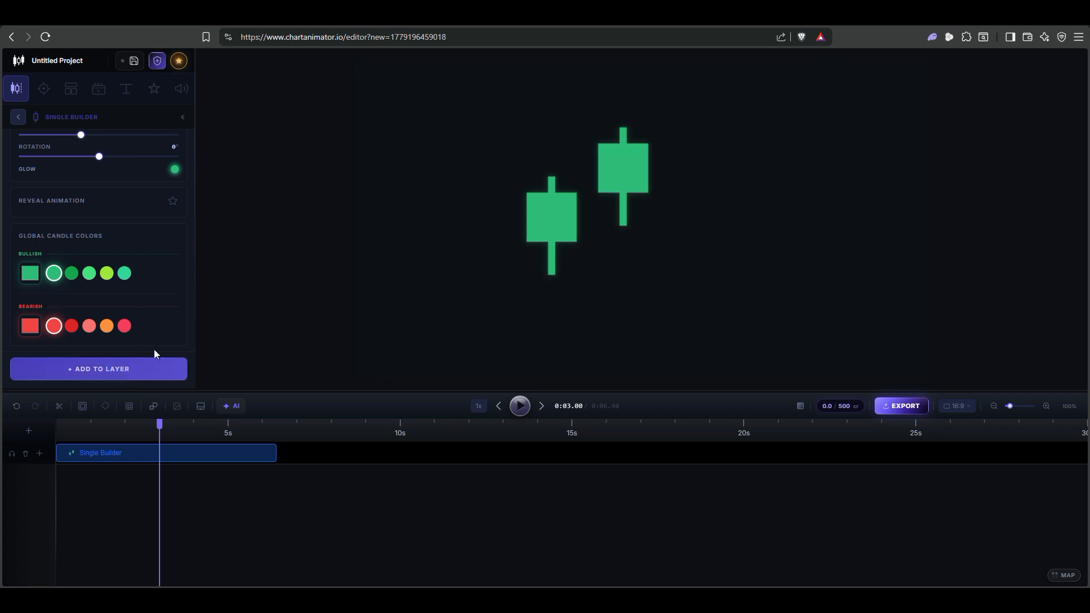
{"action": "left_click", "coordinate": [624, 165]}
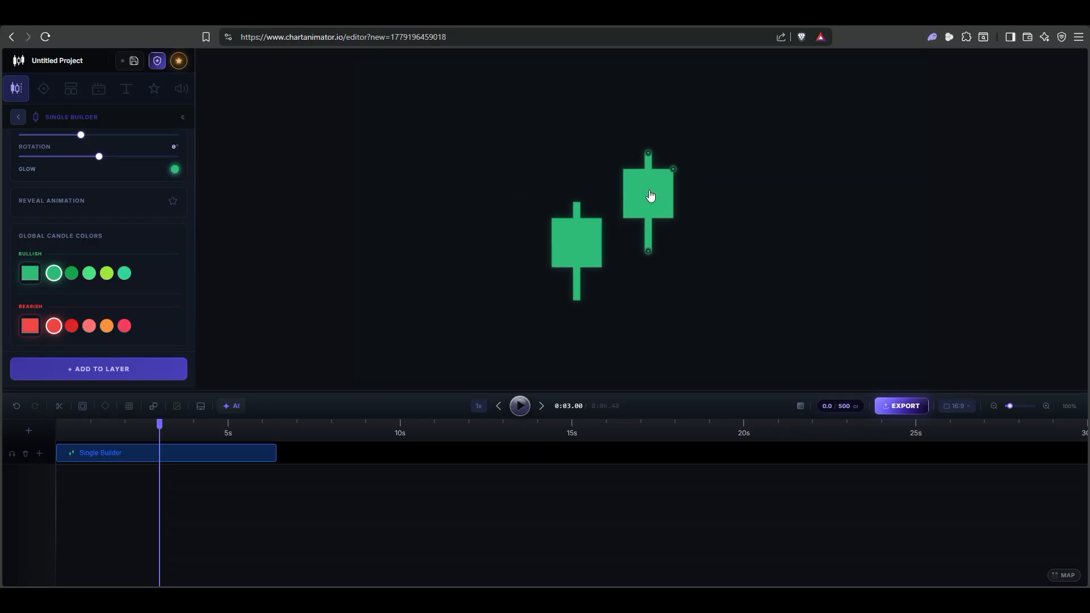
Set the candles to 155px width and -18px gap, then shift the pair up
{"action": "scroll", "coordinate": [126, 209], "scroll_direction": "up", "scroll_amount": 5}
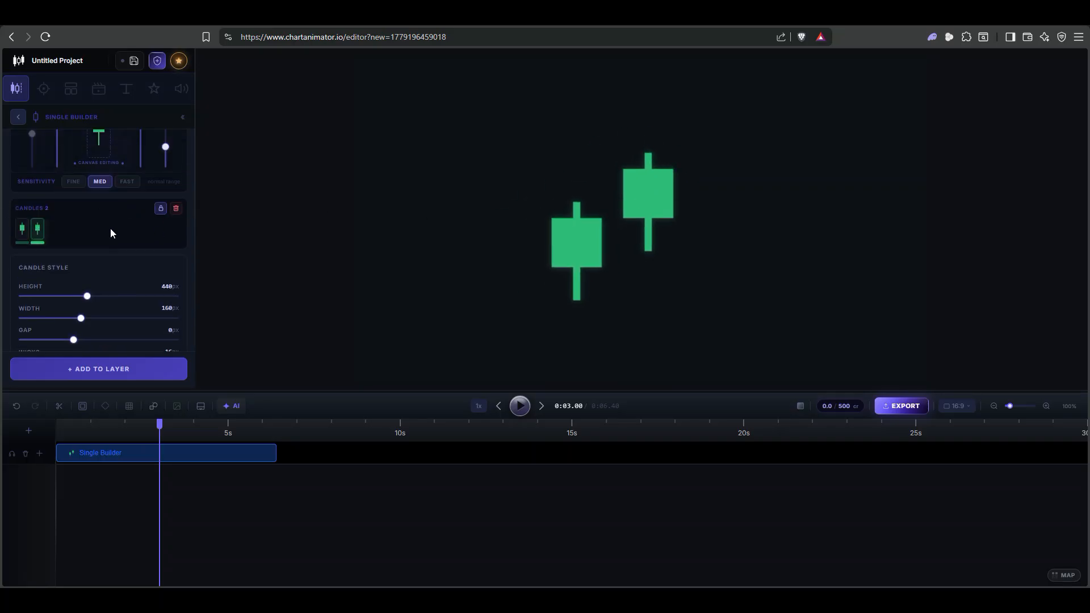
{"action": "left_click_drag", "start_coordinate": [81, 319], "coordinate": [79, 318]}
{"action": "scroll", "coordinate": [90, 315], "scroll_direction": "down", "scroll_amount": 3}
{"action": "left_click_drag", "start_coordinate": [73, 264], "coordinate": [55, 275]}
{"action": "left_click_drag", "start_coordinate": [574, 246], "coordinate": [565, 204]}
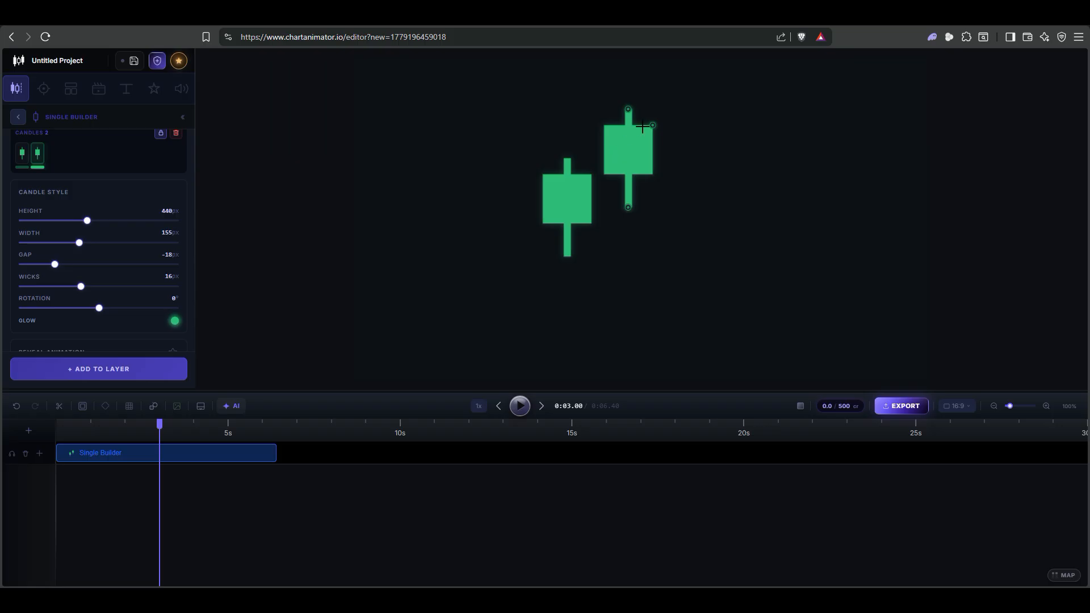
Pull the right candle's close below its open to make it red, and thin wicks from 16px to 9px
{"action": "left_click_drag", "start_coordinate": [652, 123], "coordinate": [669, 274]}
{"action": "left_click_drag", "start_coordinate": [628, 214], "coordinate": [634, 229]}
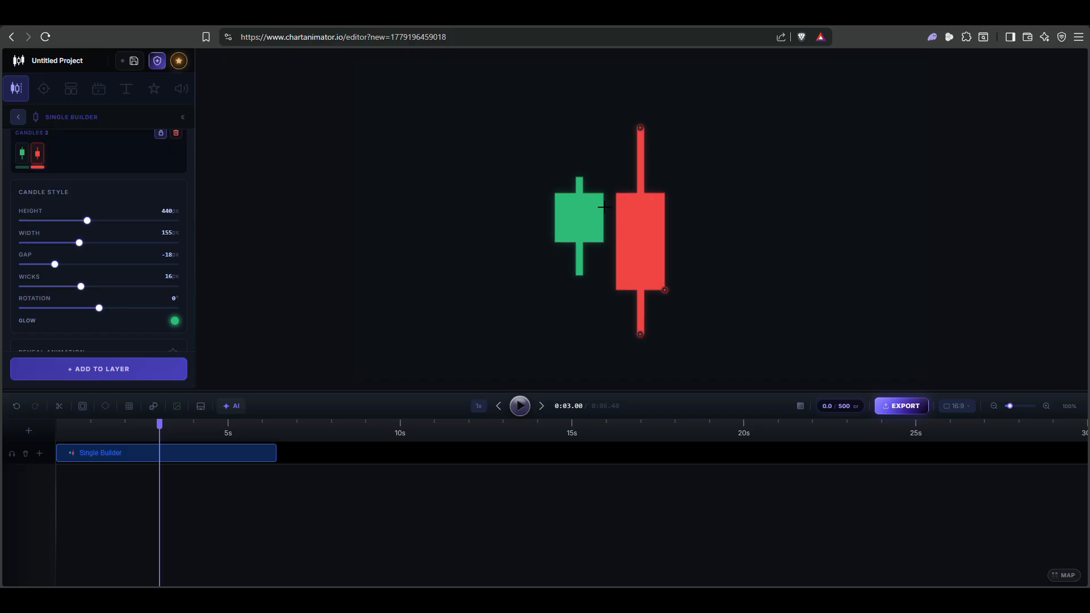
{"action": "mouse_move", "coordinate": [665, 290]}
{"action": "left_mouse_down"}
{"action": "mouse_move", "coordinate": [669, 151]}
{"action": "mouse_move", "coordinate": [669, 284]}
{"action": "left_mouse_up"}
{"action": "left_click_drag", "start_coordinate": [81, 293], "coordinate": [54, 293]}
{"action": "scroll", "coordinate": [92, 212], "scroll_direction": "down", "scroll_amount": 3}
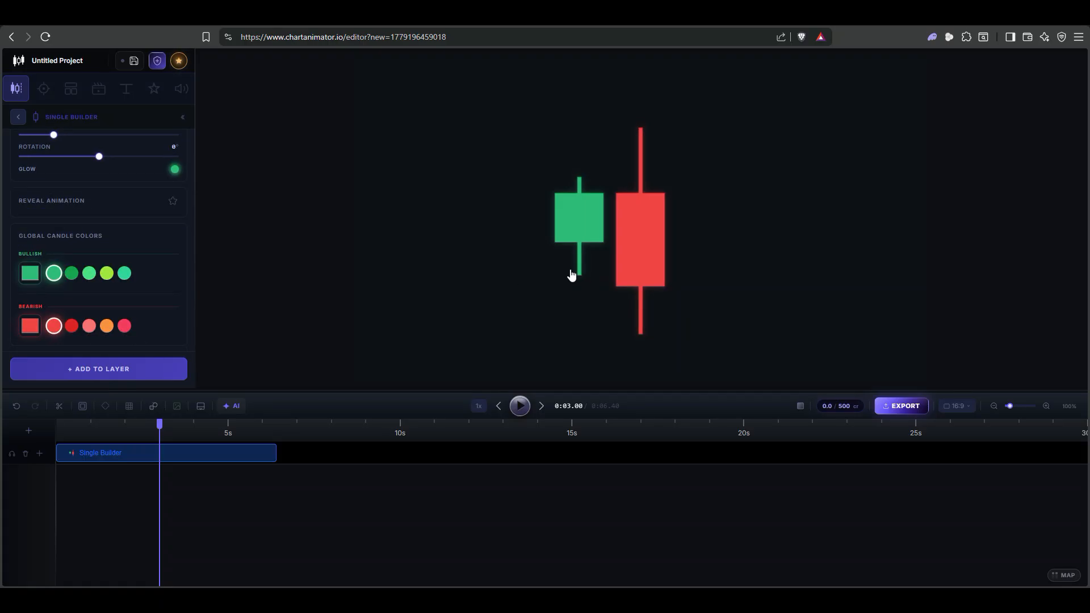
{"action": "mouse_move", "coordinate": [664, 287]}
{"action": "left_mouse_down"}
{"action": "mouse_move", "coordinate": [654, 172]}
{"action": "mouse_move", "coordinate": [648, 278]}
{"action": "left_mouse_up"}
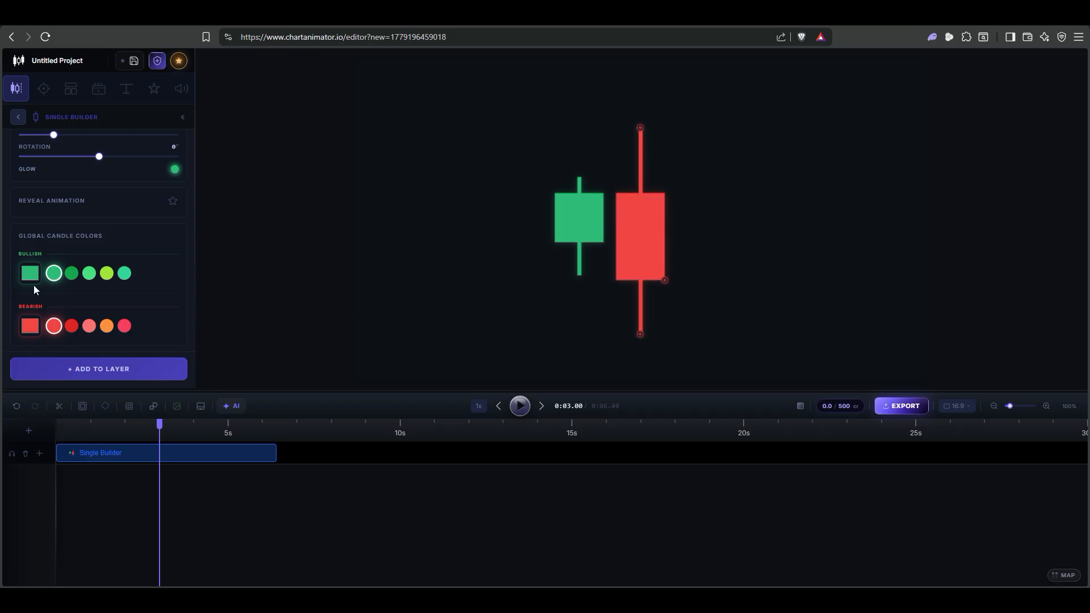
Raise the green candle's top and upper wick and enable the Reveal Animation
{"action": "left_click", "coordinate": [592, 209]}
{"action": "left_click_drag", "start_coordinate": [604, 191], "coordinate": [604, 186]}
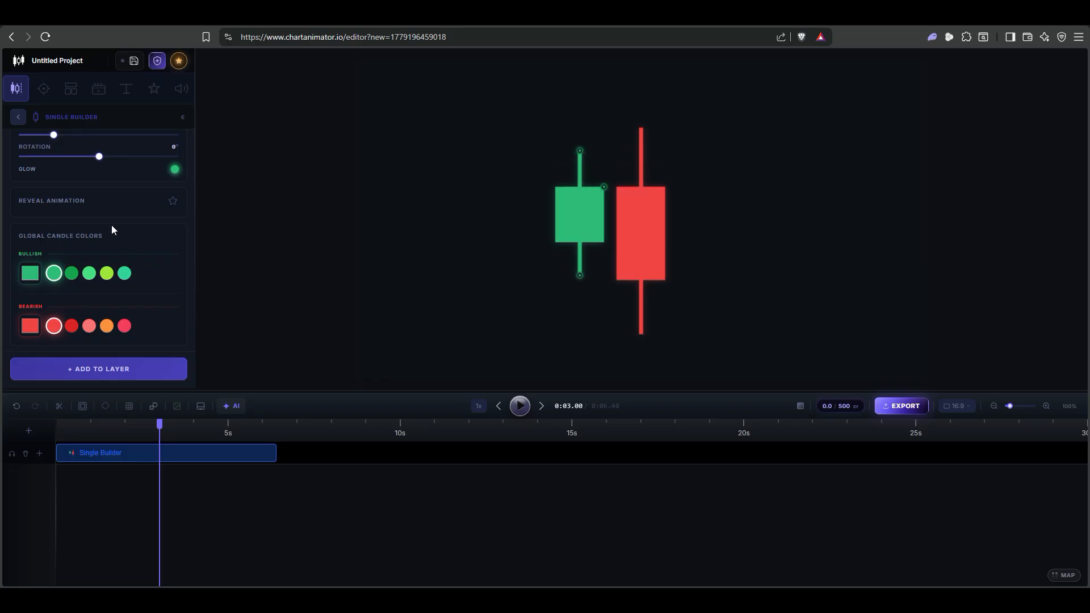
{"action": "left_click", "coordinate": [175, 203]}
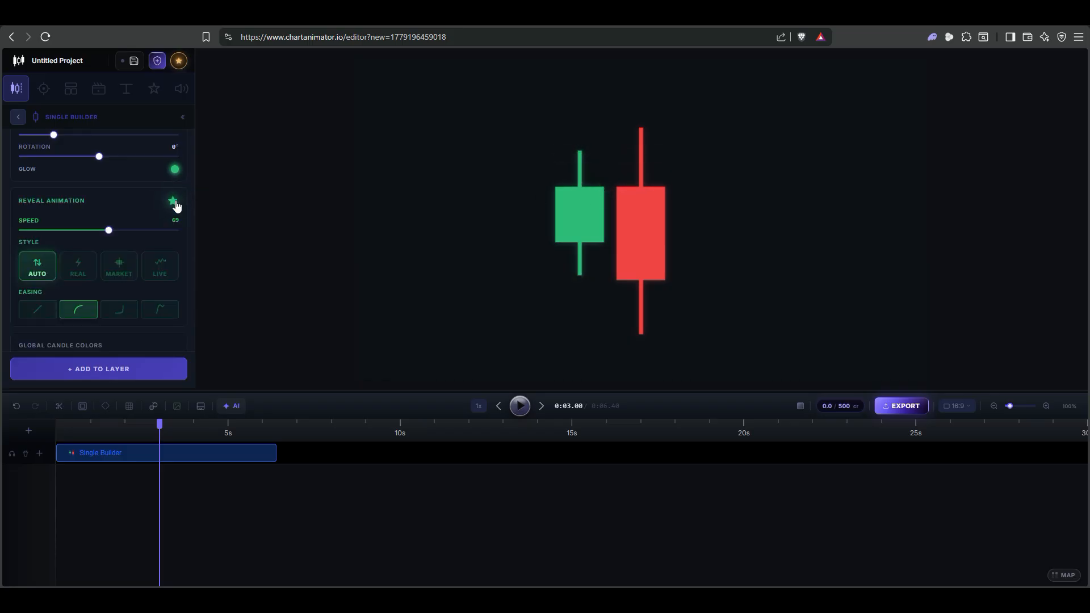
Preview the reveal animation from start to end, toggling the reveal setting once
{"action": "left_click", "coordinate": [499, 406]}
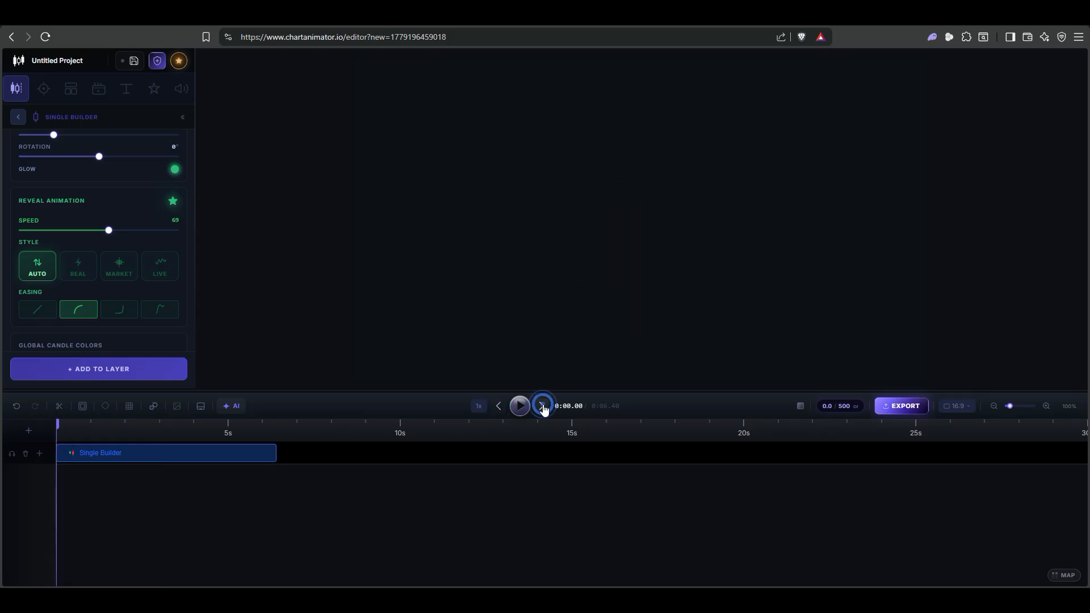
{"action": "left_click", "coordinate": [542, 407]}
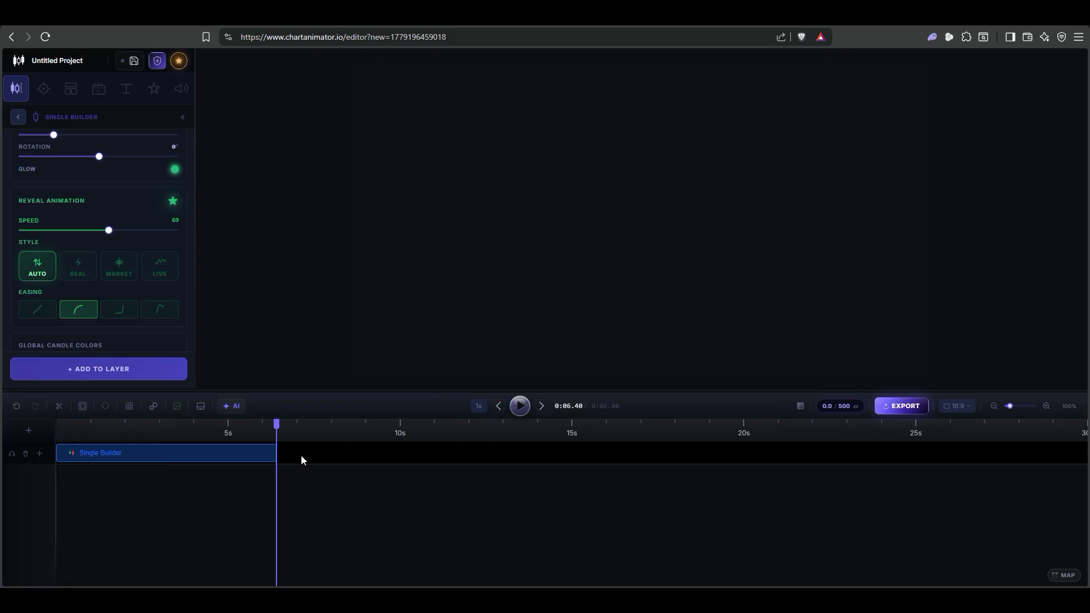
{"action": "left_click", "coordinate": [498, 411]}
{"action": "left_click", "coordinate": [520, 405]}
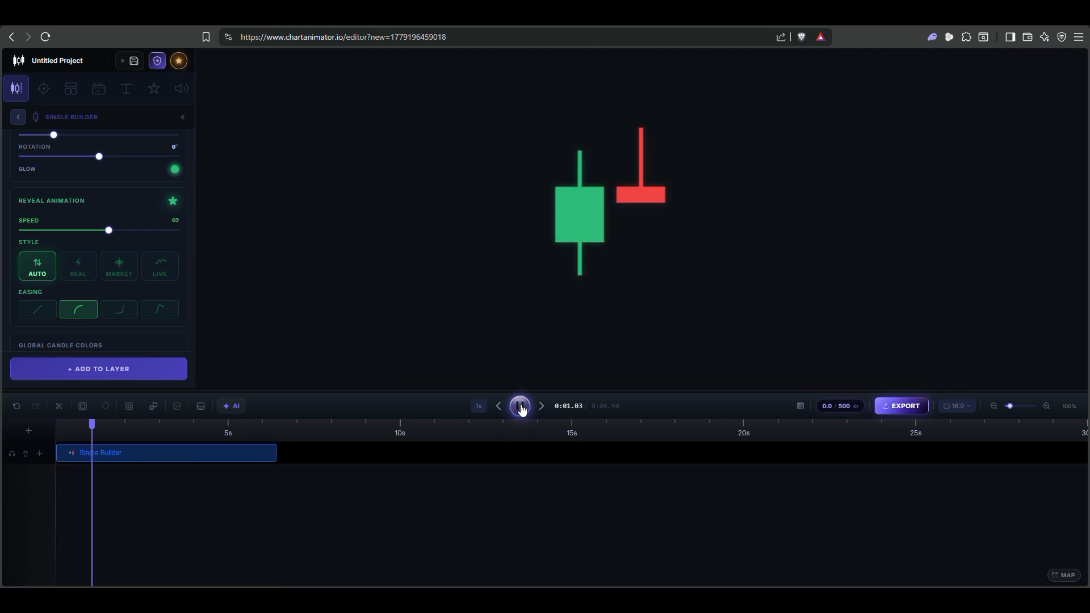
{"action": "left_click", "coordinate": [170, 204]}
{"action": "left_click", "coordinate": [174, 205]}
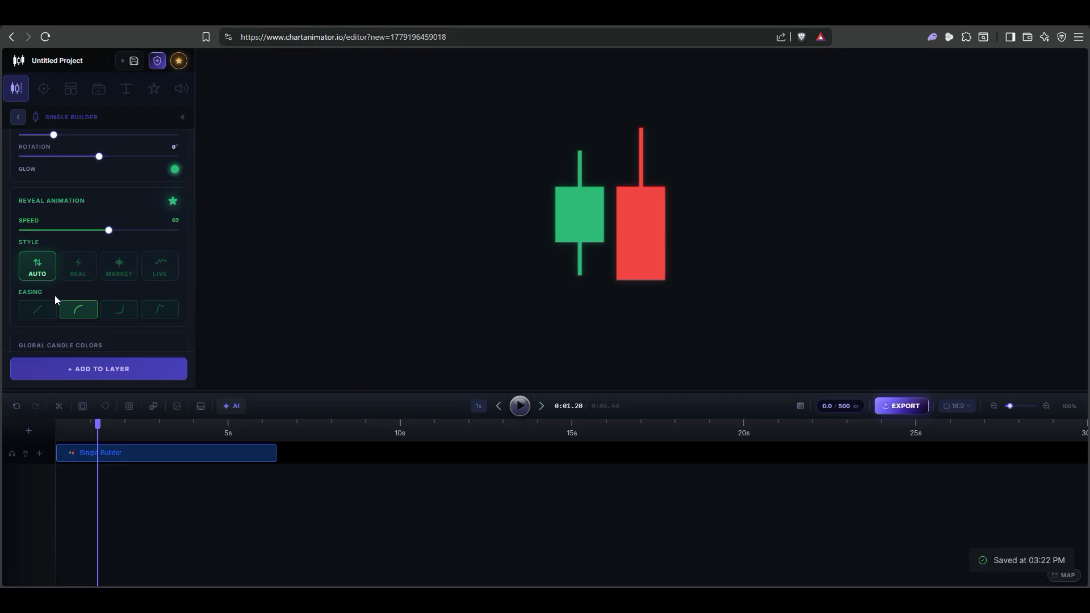
{"action": "left_click", "coordinate": [521, 407]}
{"action": "left_click", "coordinate": [521, 407]}
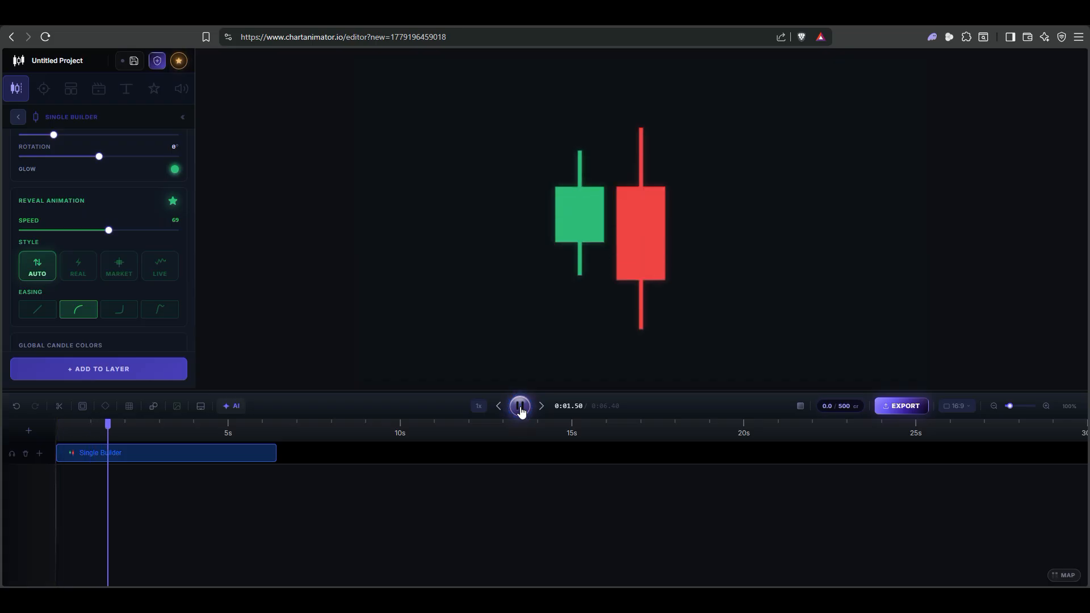
{"action": "left_click", "coordinate": [520, 407]}
{"action": "left_click", "coordinate": [498, 406]}
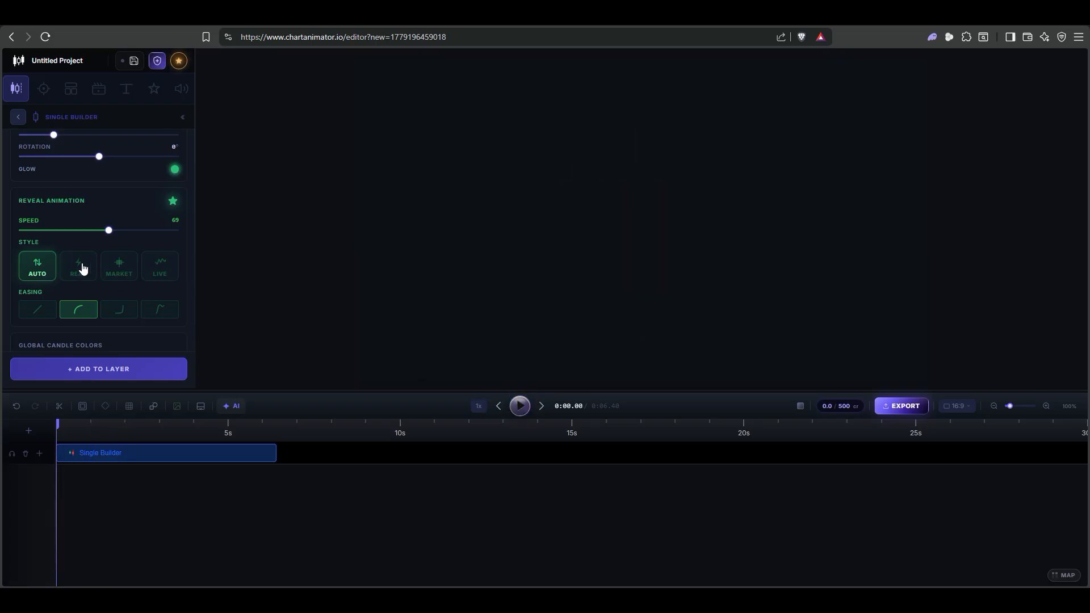
Compare the REAL, MARKET and LIVE reveal styles in preview, settling on LIVE
{"action": "left_click", "coordinate": [81, 267]}
{"action": "left_click", "coordinate": [520, 406]}
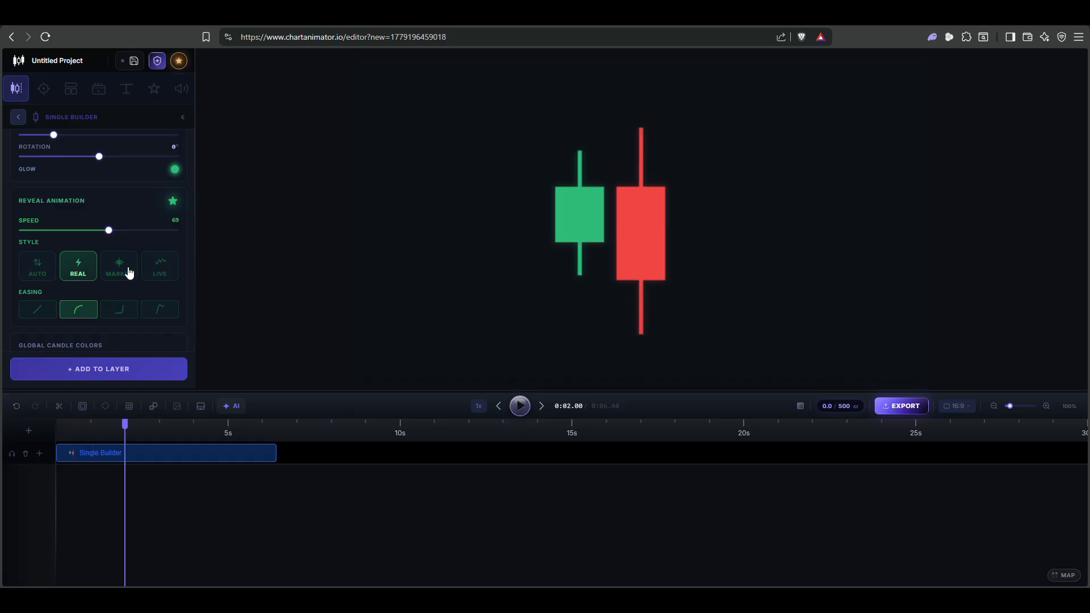
{"action": "left_click", "coordinate": [119, 266]}
{"action": "left_click", "coordinate": [499, 406]}
{"action": "left_click", "coordinate": [520, 406]}
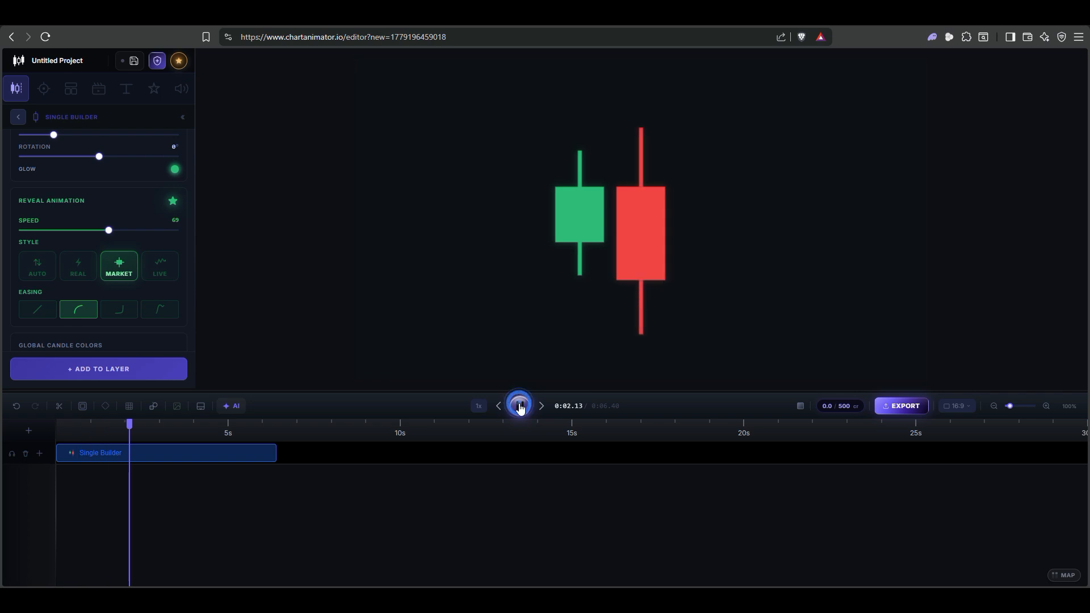
{"action": "left_click", "coordinate": [161, 268]}
{"action": "left_click", "coordinate": [498, 408]}
{"action": "left_click", "coordinate": [519, 416]}
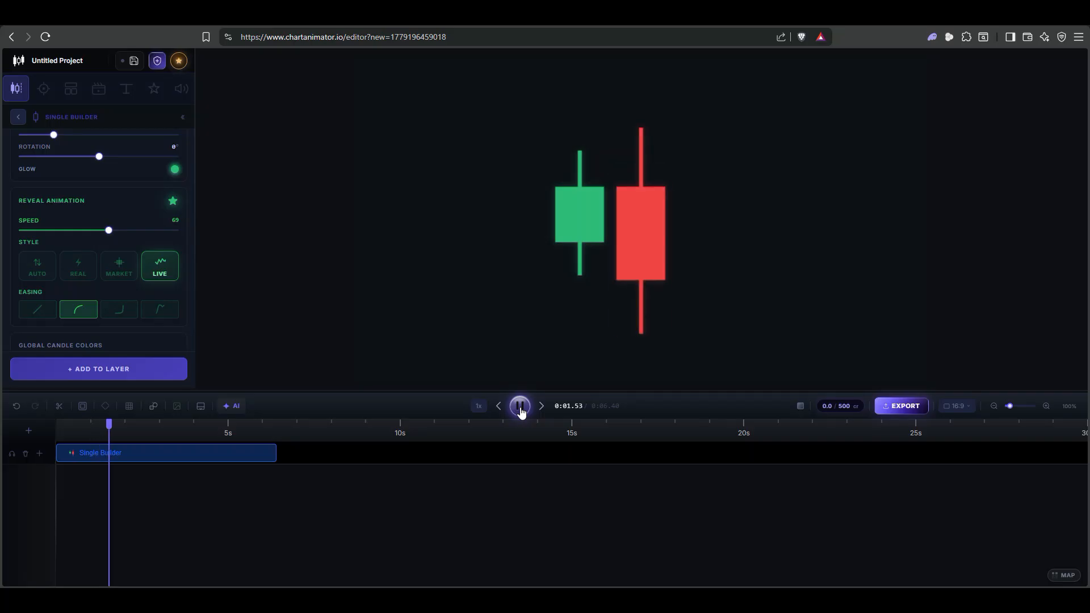
{"action": "left_click", "coordinate": [520, 407]}
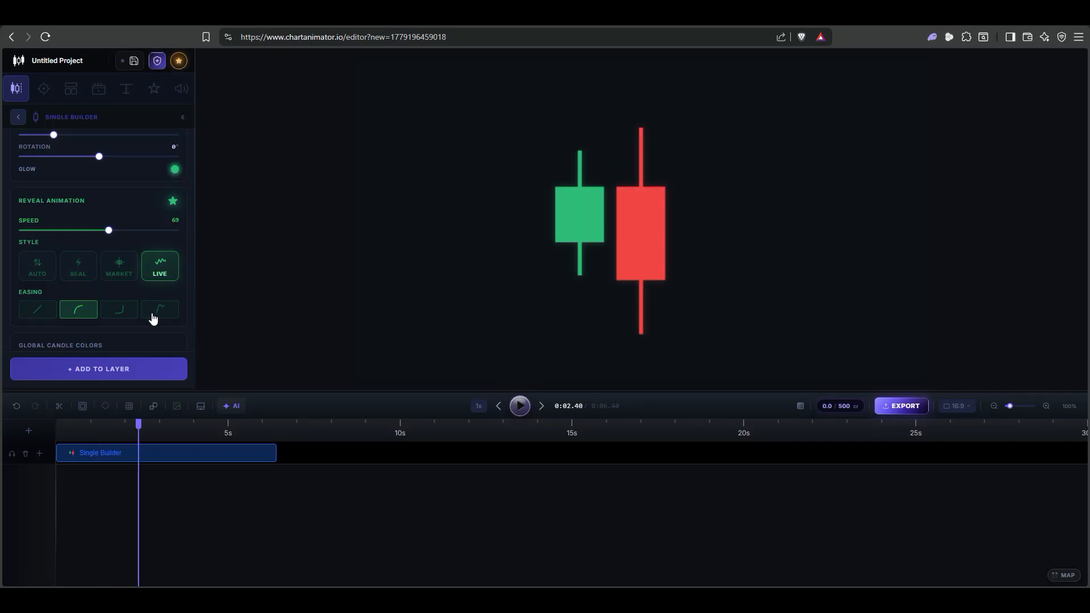
Try another easing curve, then set the reveal easing to linear
{"action": "left_click", "coordinate": [119, 310]}
{"action": "left_click", "coordinate": [499, 406]}
{"action": "left_click", "coordinate": [518, 406]}
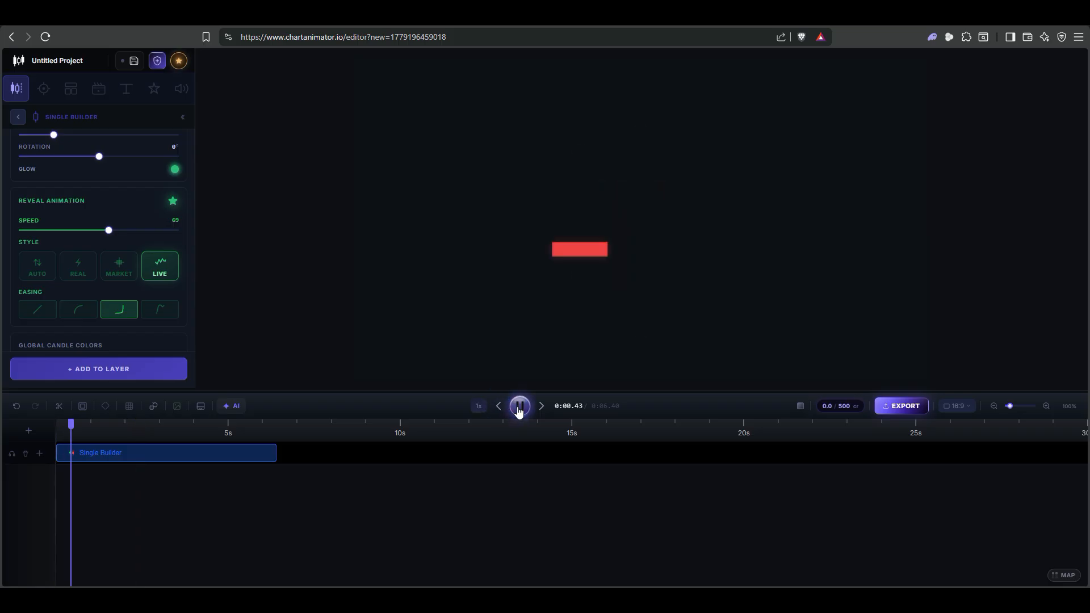
{"action": "left_click", "coordinate": [519, 407]}
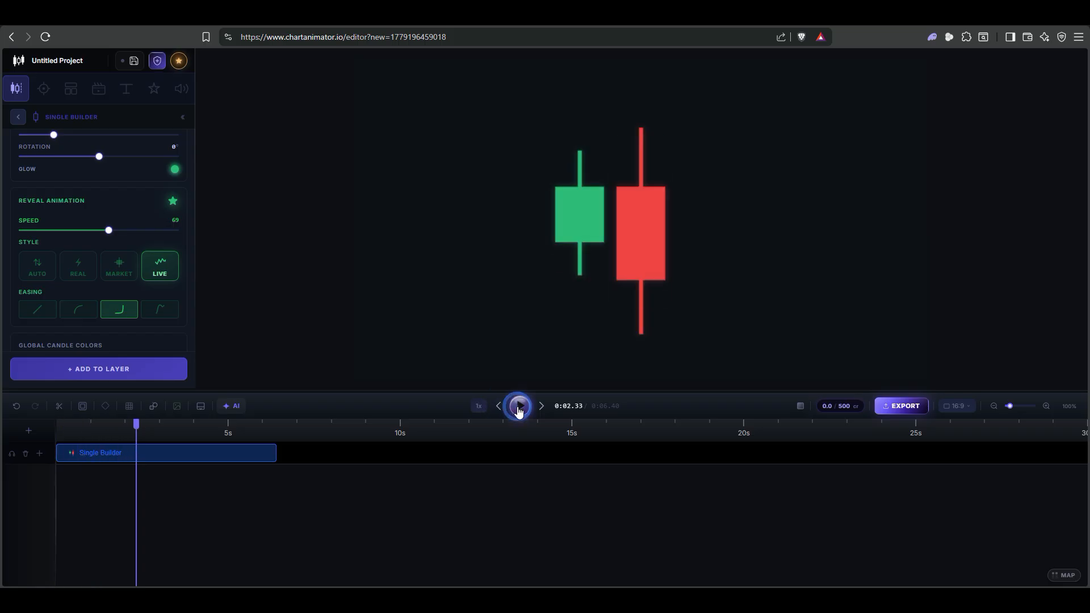
{"action": "left_click", "coordinate": [35, 308]}
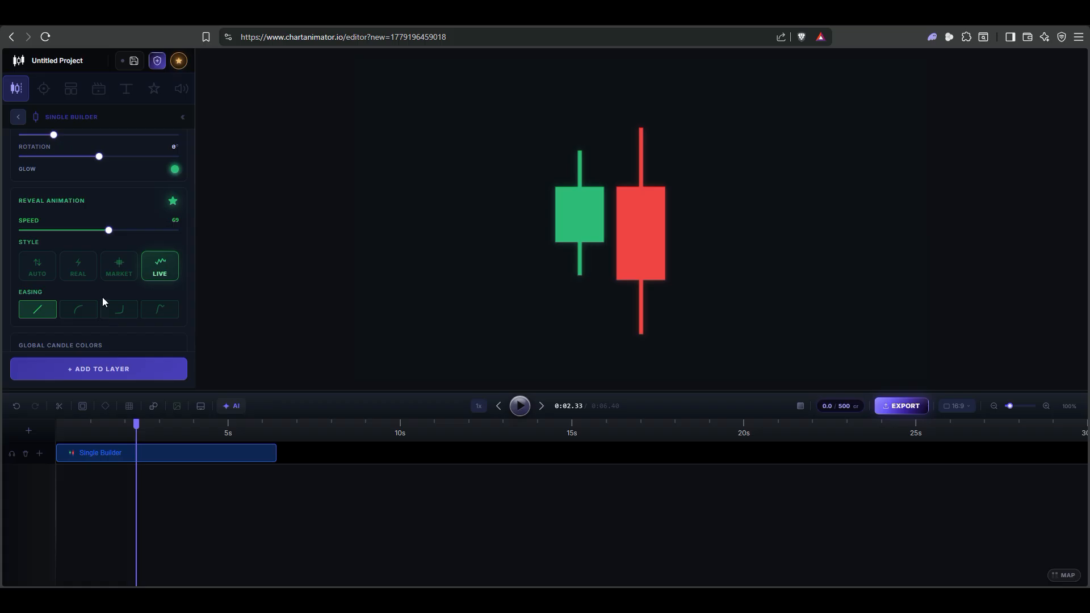
{"action": "left_click", "coordinate": [499, 406]}
Lower the reveal speed from 69 to 5, previewing the slower build after each change
{"action": "left_click_drag", "start_coordinate": [111, 233], "coordinate": [30, 239]}
{"action": "left_click", "coordinate": [520, 408]}
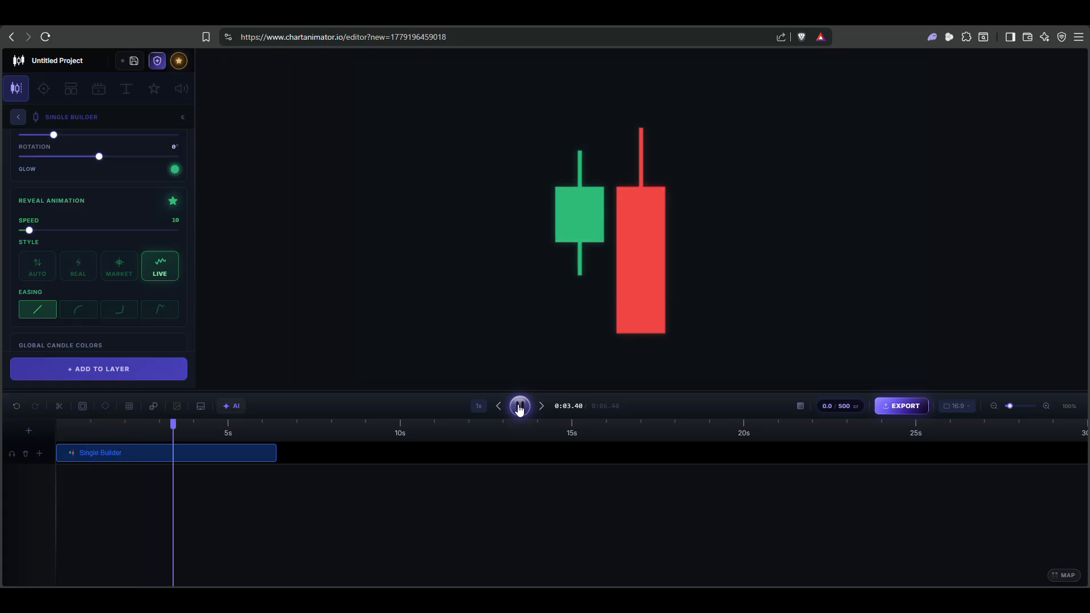
{"action": "left_click", "coordinate": [519, 407]}
{"action": "left_click_drag", "start_coordinate": [29, 231], "coordinate": [17, 234]}
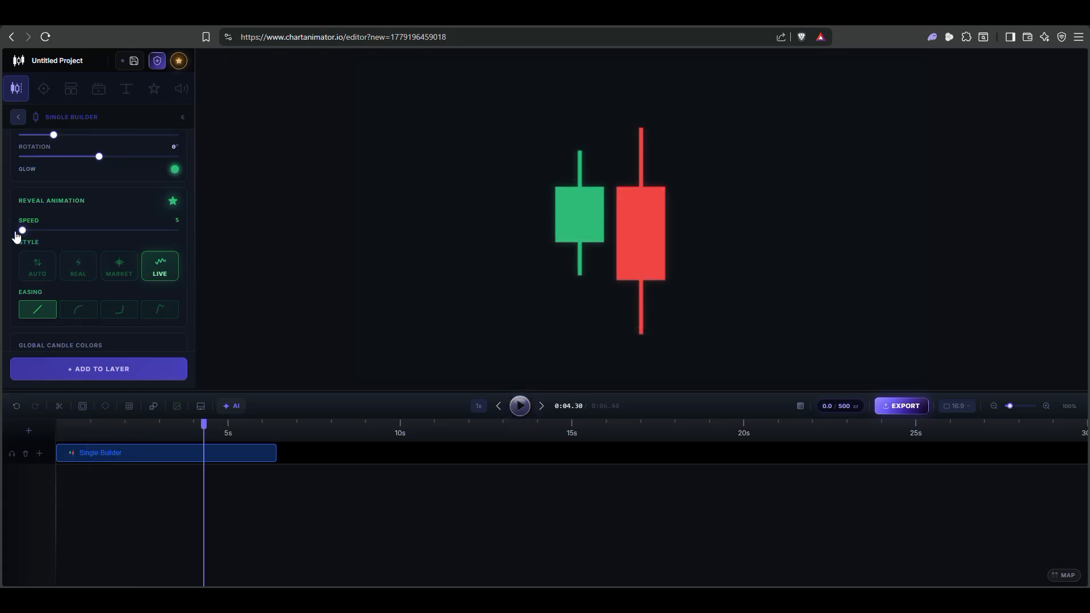
{"action": "left_click", "coordinate": [494, 407]}
{"action": "left_click", "coordinate": [520, 407]}
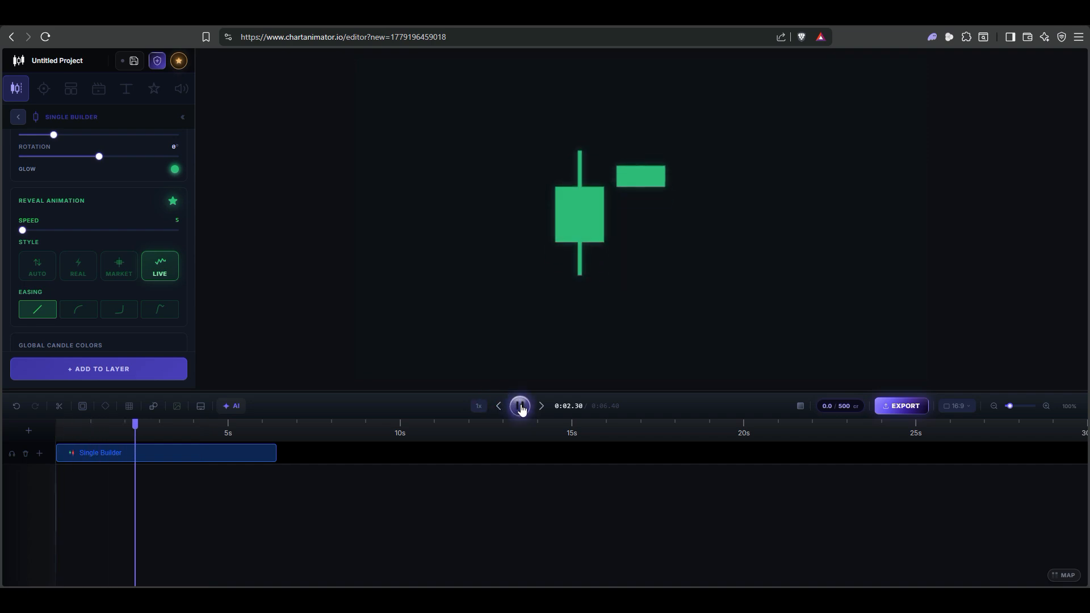
{"action": "left_click", "coordinate": [520, 407]}
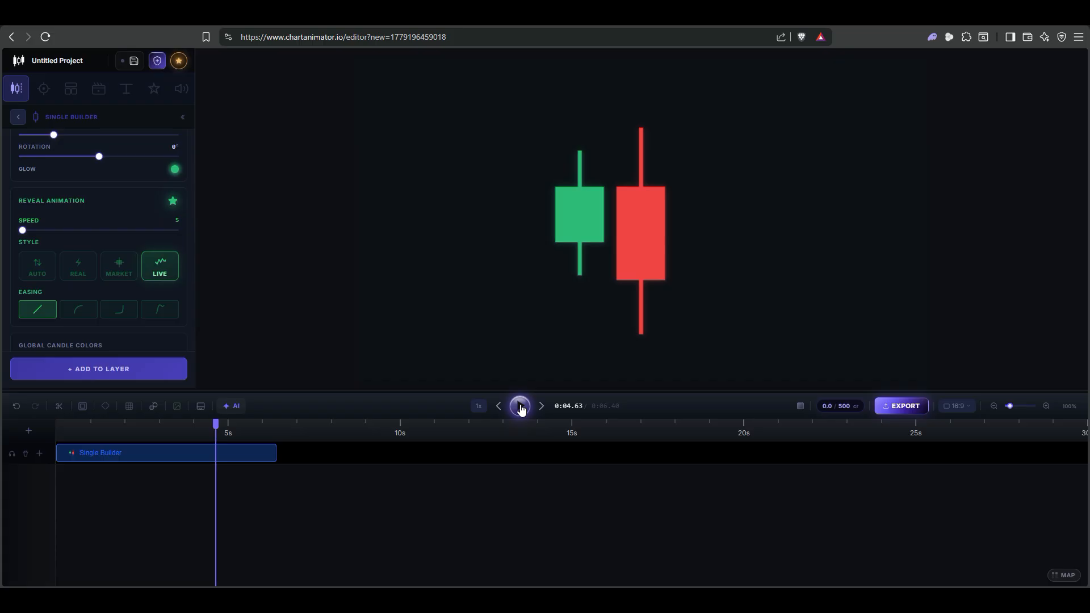
Add two more candles to the layer, for four candles in total
{"action": "scroll", "coordinate": [136, 308], "scroll_direction": "up", "scroll_amount": 5}
{"action": "left_click", "coordinate": [133, 371]}
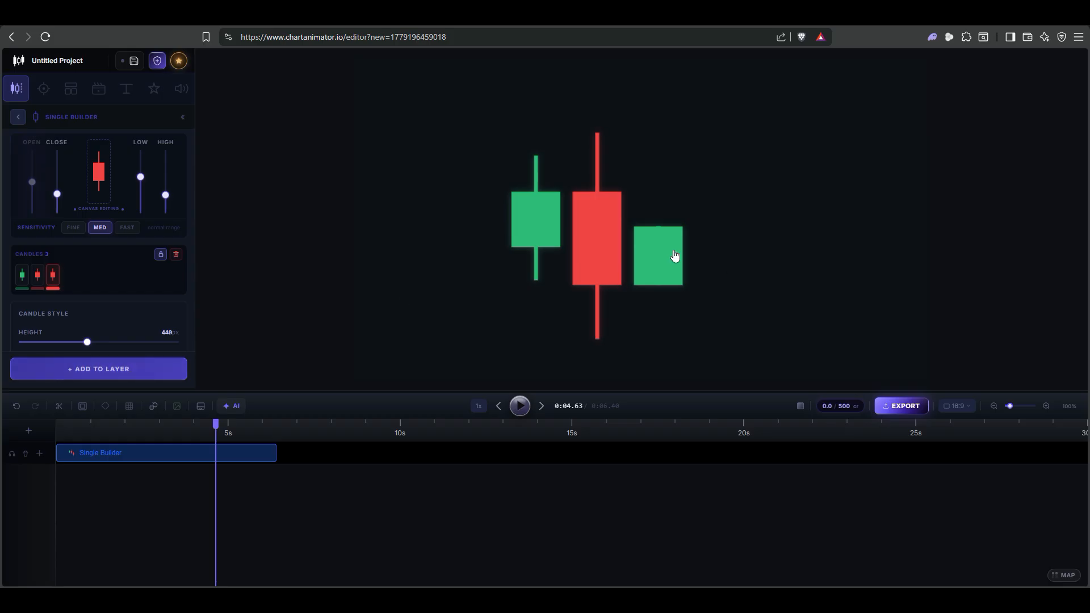
{"action": "left_click", "coordinate": [145, 370]}
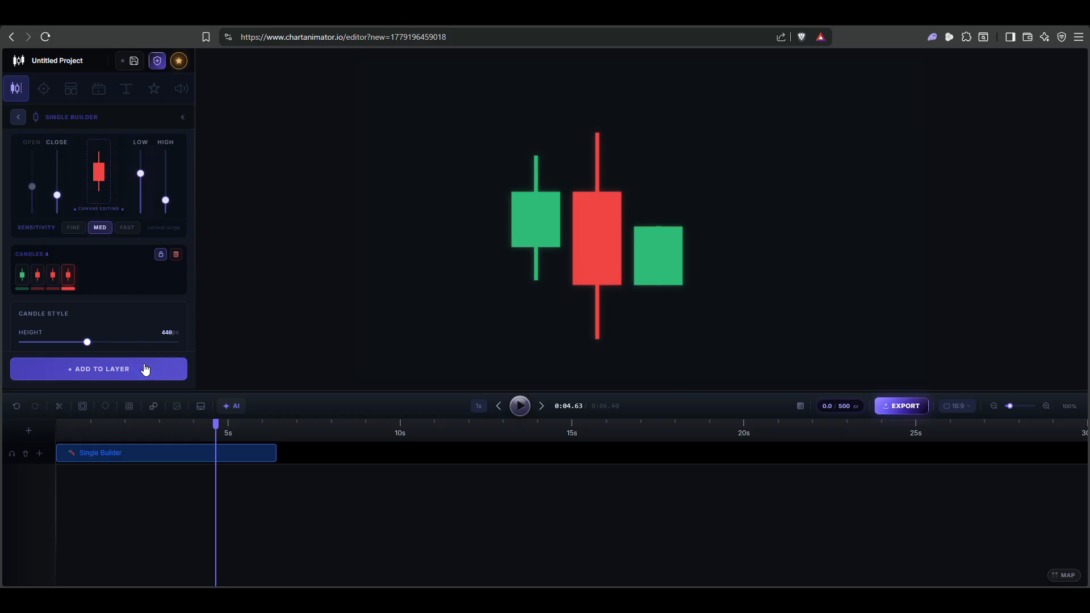
{"action": "scroll", "coordinate": [134, 309], "scroll_direction": "down", "scroll_amount": 5}
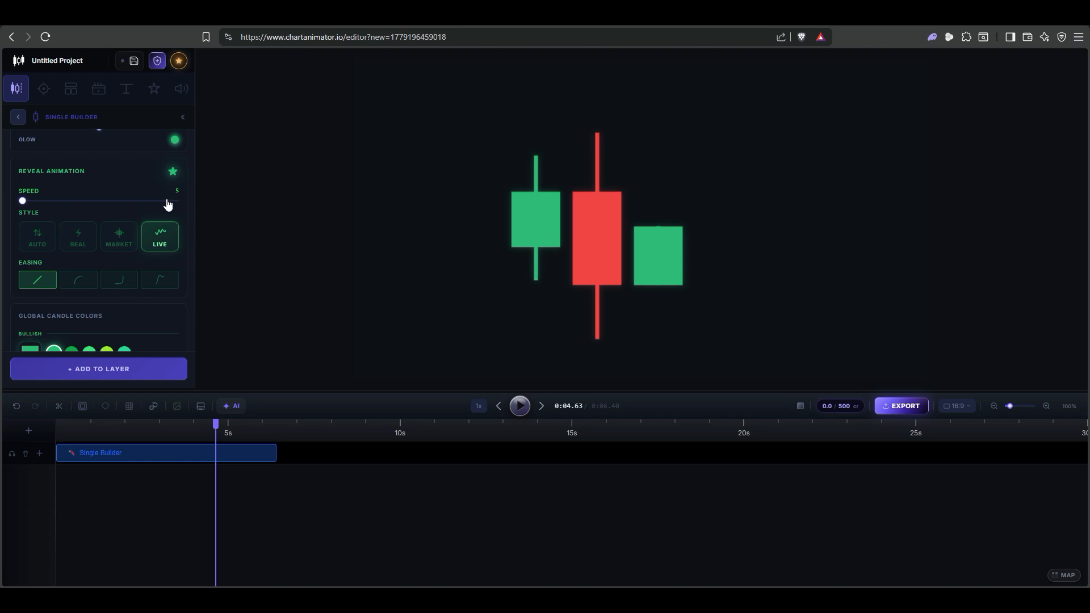
{"action": "scroll", "coordinate": [148, 262], "scroll_direction": "up", "scroll_amount": 1}
Turn the reveal animation off and move the preview time to 0:02.83
{"action": "left_click", "coordinate": [174, 247]}
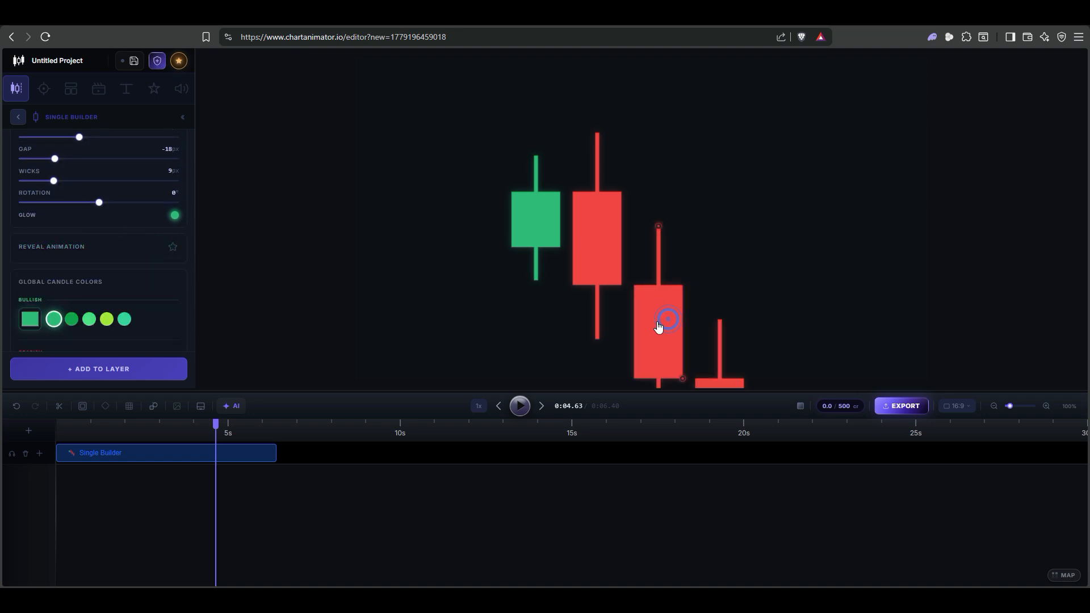
{"action": "left_click_drag", "start_coordinate": [215, 425], "coordinate": [154, 426]}
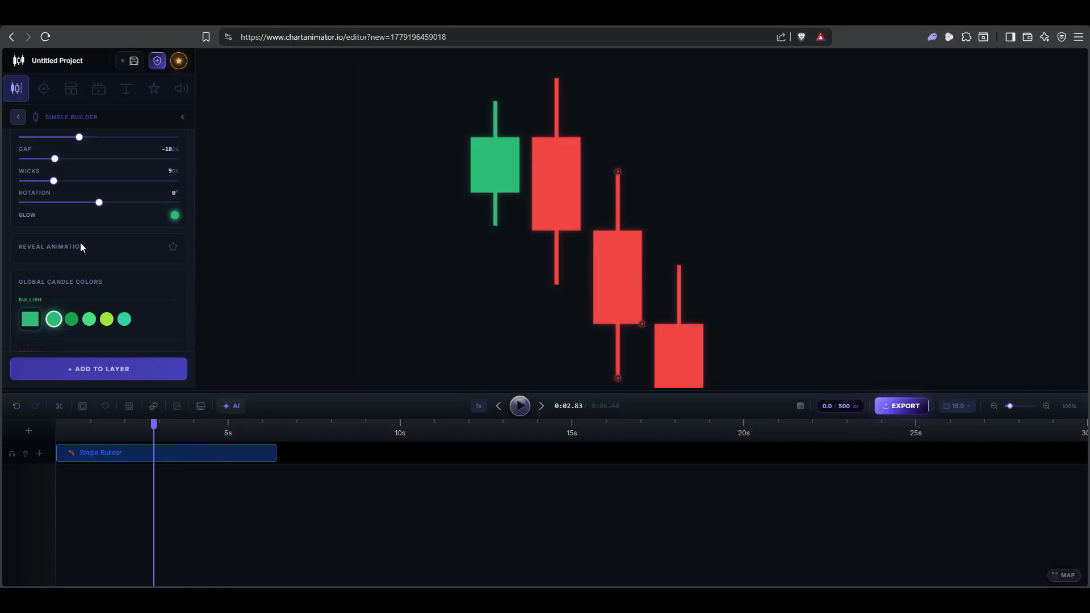
{"action": "left_click", "coordinate": [173, 248]}
{"action": "left_click", "coordinate": [173, 248]}
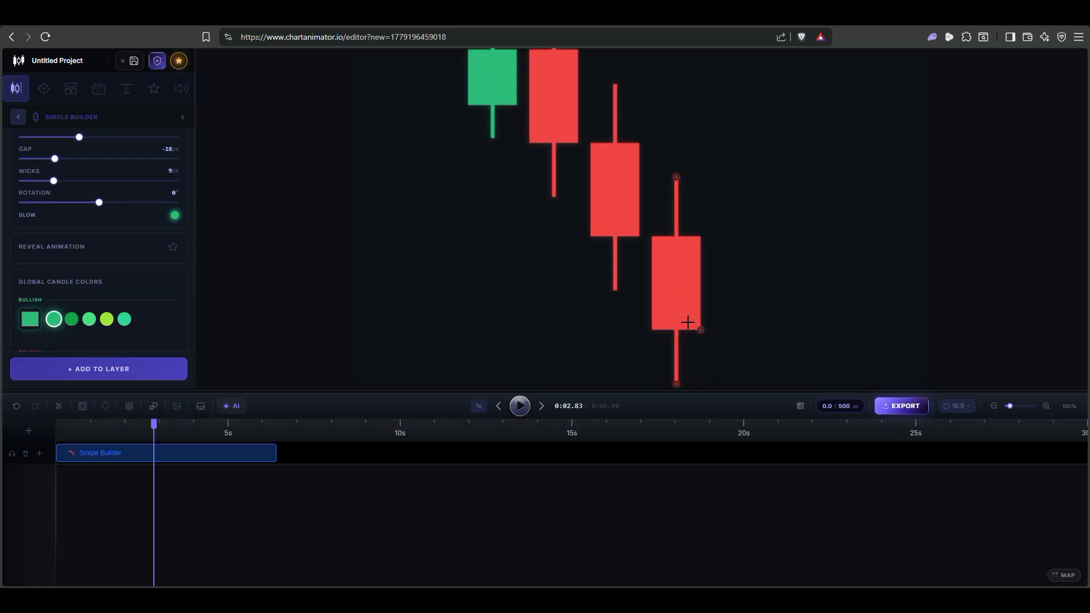
Make the fourth candle green, set wicks to 8px, and undo an accidental layer deletion
{"action": "left_click_drag", "start_coordinate": [699, 331], "coordinate": [691, 163]}
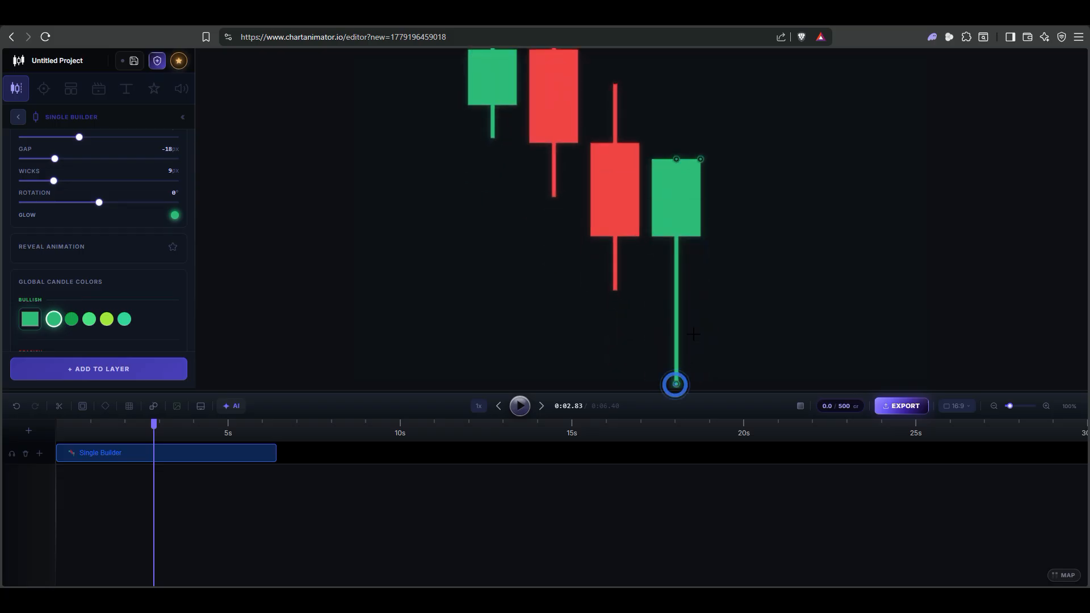
{"action": "left_click_drag", "start_coordinate": [675, 382], "coordinate": [676, 292]}
{"action": "scroll", "coordinate": [107, 264], "scroll_direction": "up", "scroll_amount": 1}
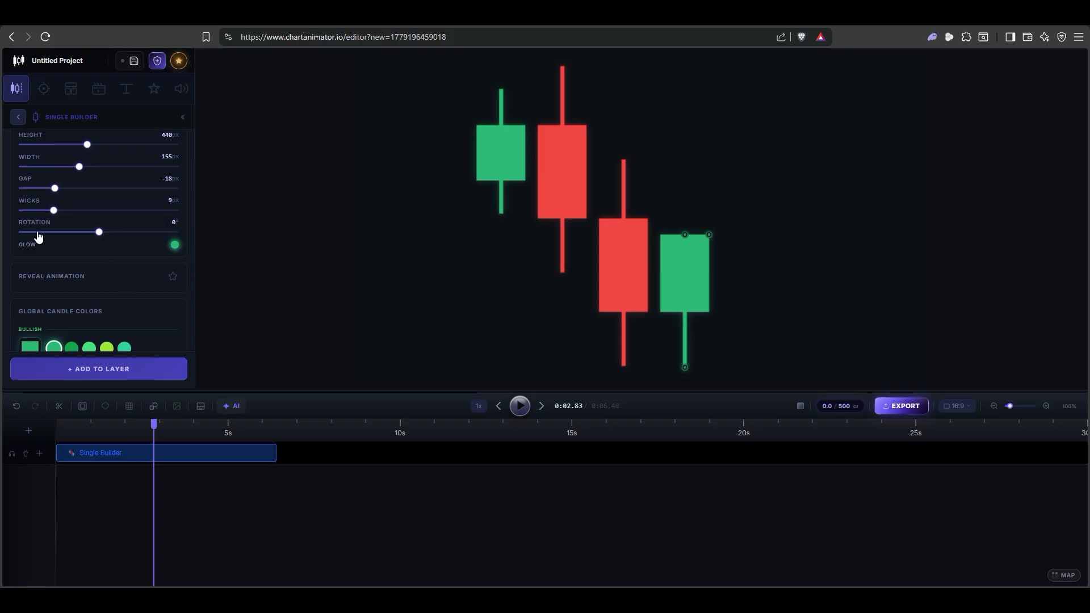
{"action": "scroll", "coordinate": [95, 238], "scroll_direction": "up", "scroll_amount": 1}
{"action": "mouse_move", "coordinate": [55, 288]}
{"action": "left_mouse_down"}
{"action": "mouse_move", "coordinate": [40, 289]}
{"action": "mouse_move", "coordinate": [50, 287]}
{"action": "left_mouse_up"}
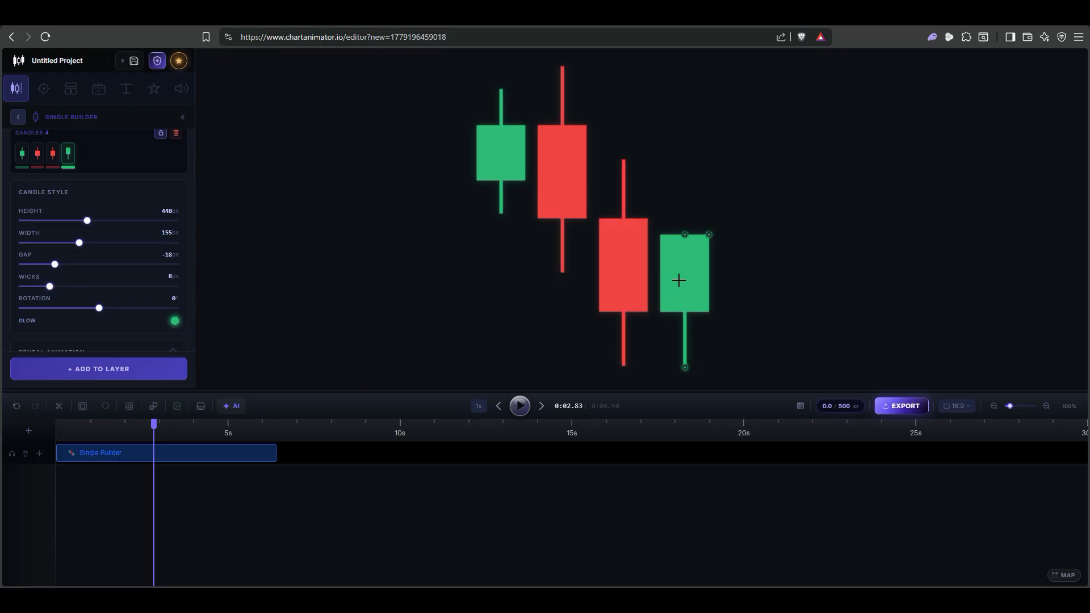
{"action": "key", "text": "Delete"}
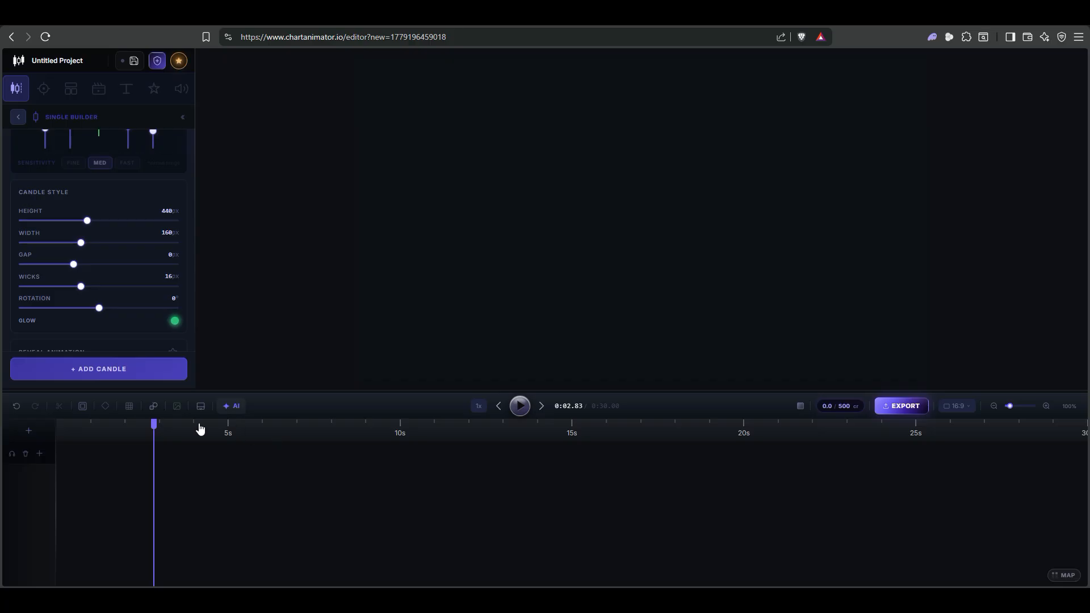
{"action": "key", "text": "ctrl+z"}
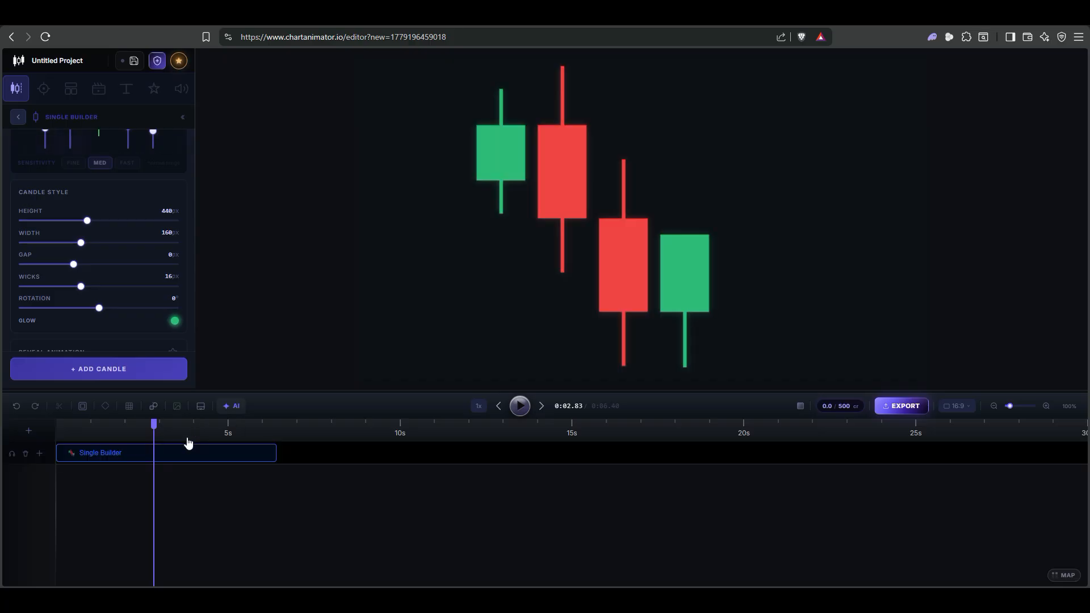
{"action": "left_click", "coordinate": [686, 263]}
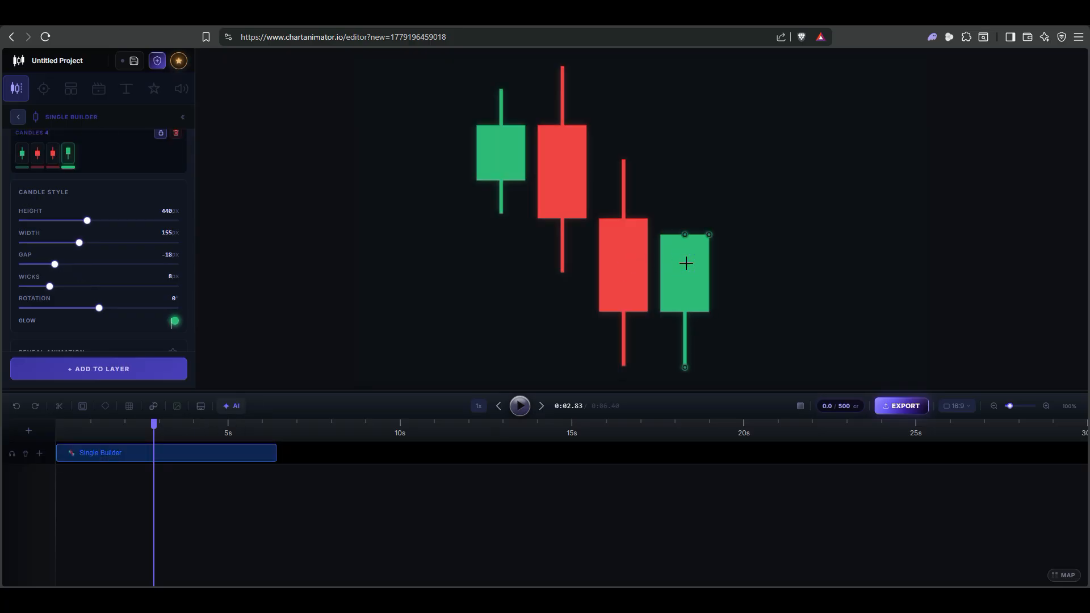
{"action": "scroll", "coordinate": [114, 215], "scroll_direction": "up", "scroll_amount": 2}
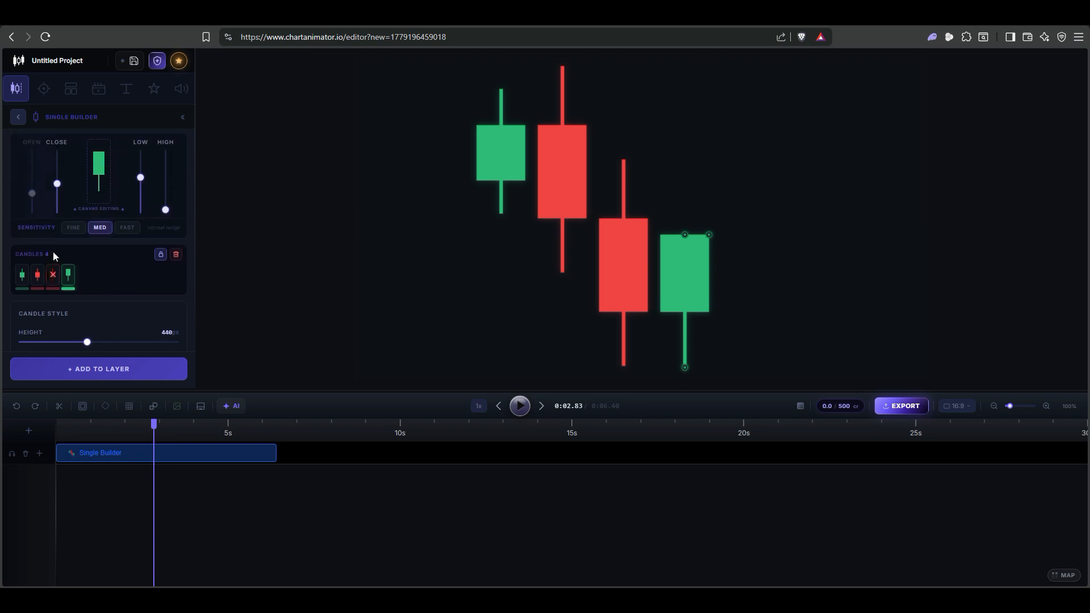
Delete the other three candles and move the large green candle toward the canvas centre
{"action": "left_click", "coordinate": [69, 275]}
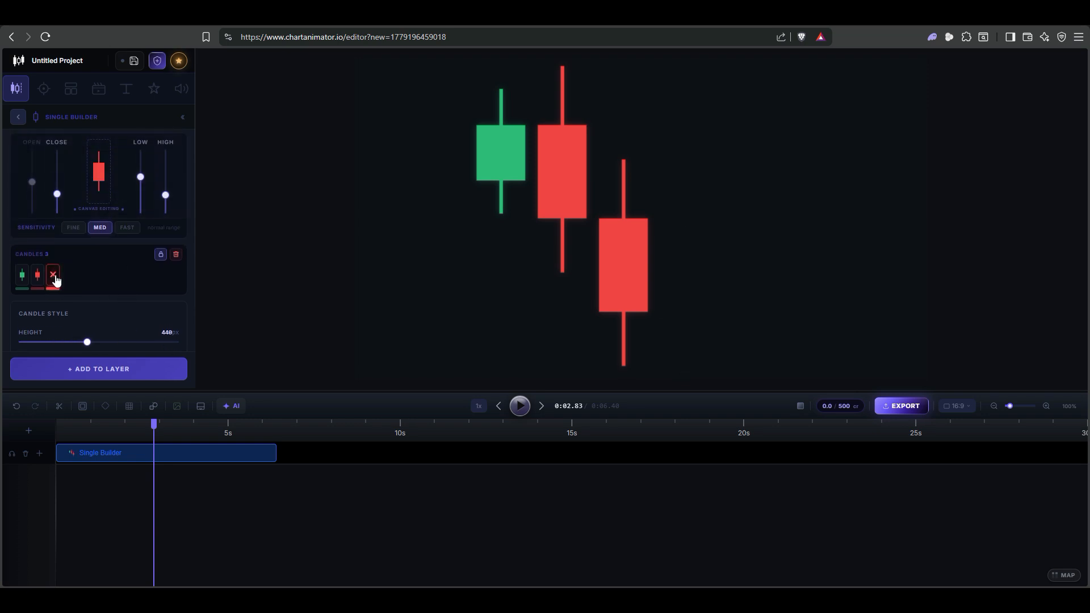
{"action": "left_click", "coordinate": [52, 275]}
{"action": "left_click", "coordinate": [37, 275]}
{"action": "left_click_drag", "start_coordinate": [498, 164], "coordinate": [517, 251]}
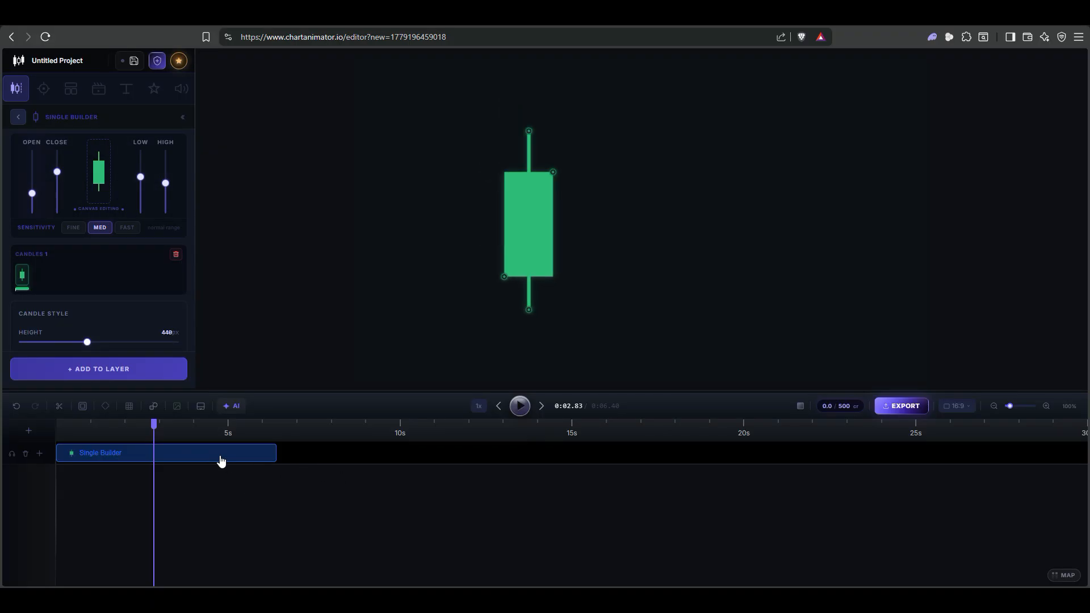
Start a second candle layer with one candle beside the big one and lengthen its duration
{"action": "left_click", "coordinate": [294, 451]}
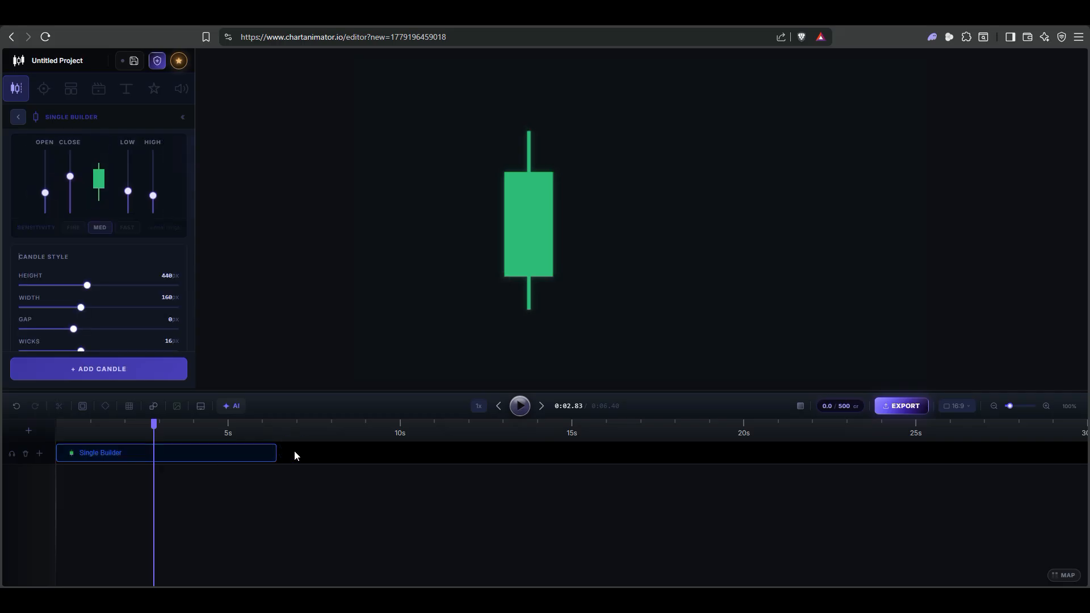
{"action": "left_click", "coordinate": [155, 378]}
{"action": "left_click_drag", "start_coordinate": [655, 215], "coordinate": [657, 208]}
{"action": "left_click_drag", "start_coordinate": [256, 450], "coordinate": [277, 451]}
{"action": "left_click_drag", "start_coordinate": [654, 217], "coordinate": [628, 244]}
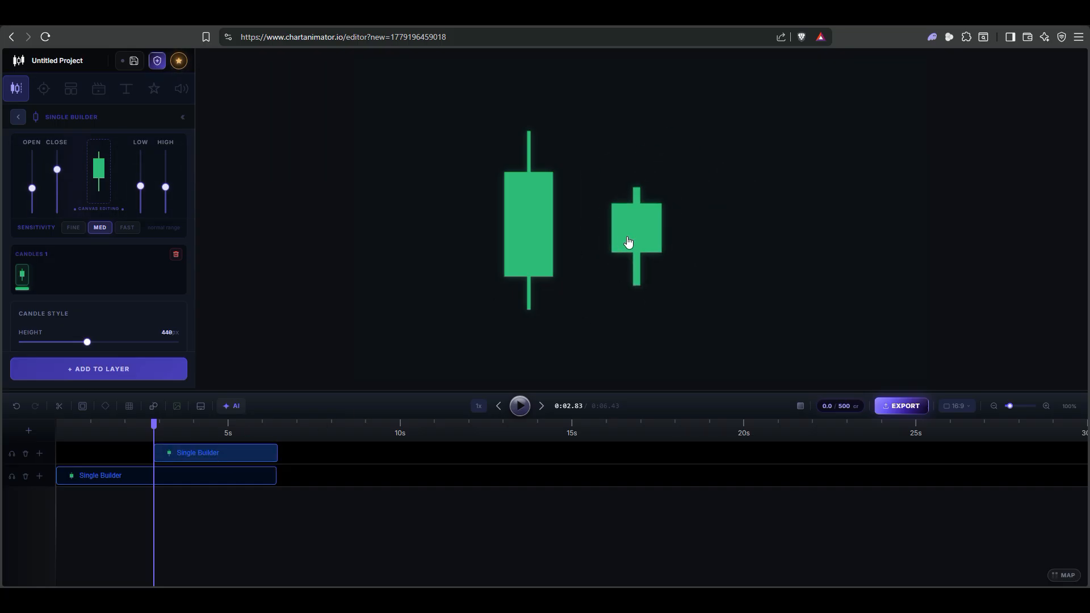
Make the new candle 35px wide with 3px wicks and shift it slightly right
{"action": "scroll", "coordinate": [134, 248], "scroll_direction": "down", "scroll_amount": 3}
{"action": "scroll", "coordinate": [133, 250], "scroll_direction": "down", "scroll_amount": 1}
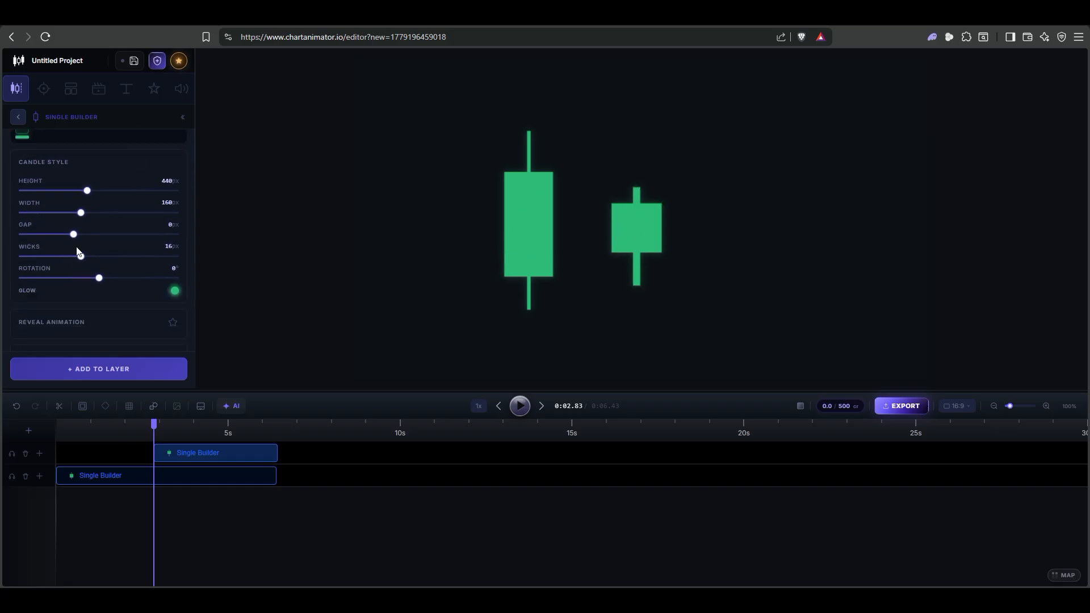
{"action": "left_click_drag", "start_coordinate": [82, 257], "coordinate": [57, 257]}
{"action": "left_click_drag", "start_coordinate": [50, 264], "coordinate": [46, 259]}
{"action": "left_click_drag", "start_coordinate": [81, 214], "coordinate": [33, 220]}
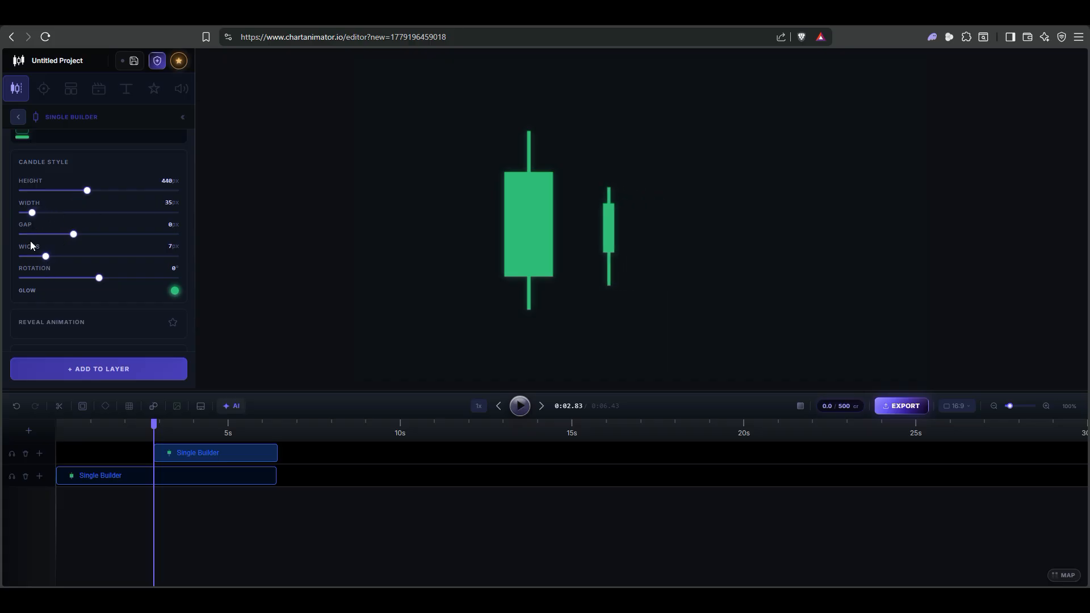
{"action": "left_click_drag", "start_coordinate": [45, 258], "coordinate": [30, 260]}
{"action": "mouse_move", "coordinate": [615, 226]}
{"action": "left_mouse_down"}
{"action": "mouse_move", "coordinate": [591, 236]}
{"action": "mouse_move", "coordinate": [633, 217]}
{"action": "left_mouse_up"}
Add two more small candles and adjust their bodies and wicks so the three step upward
{"action": "left_click", "coordinate": [151, 368]}
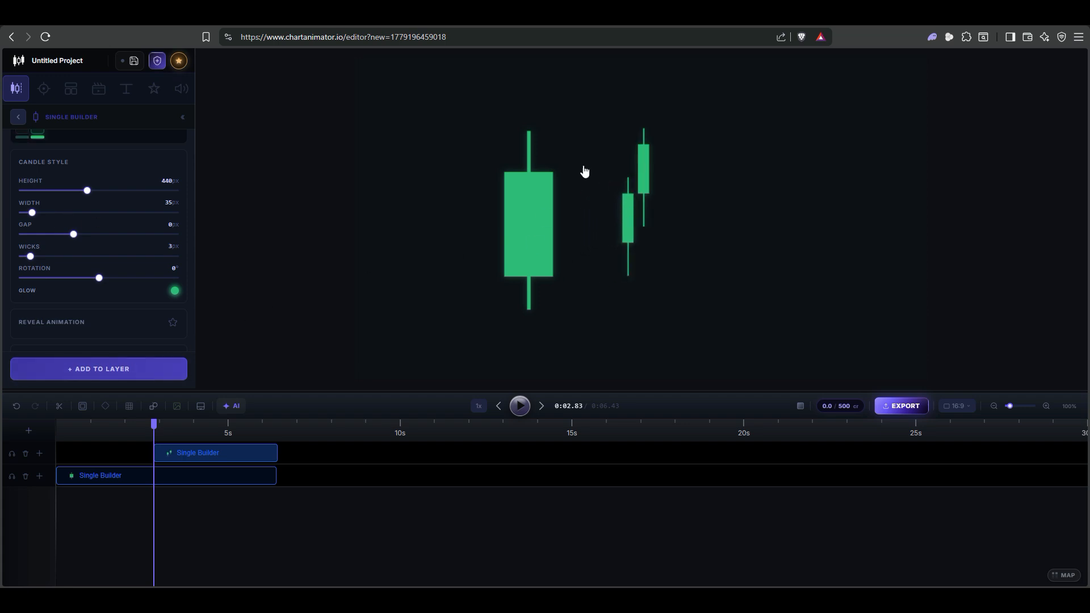
{"action": "left_click_drag", "start_coordinate": [652, 141], "coordinate": [649, 169]}
{"action": "left_click_drag", "start_coordinate": [644, 129], "coordinate": [644, 154]}
{"action": "left_click", "coordinate": [151, 369]}
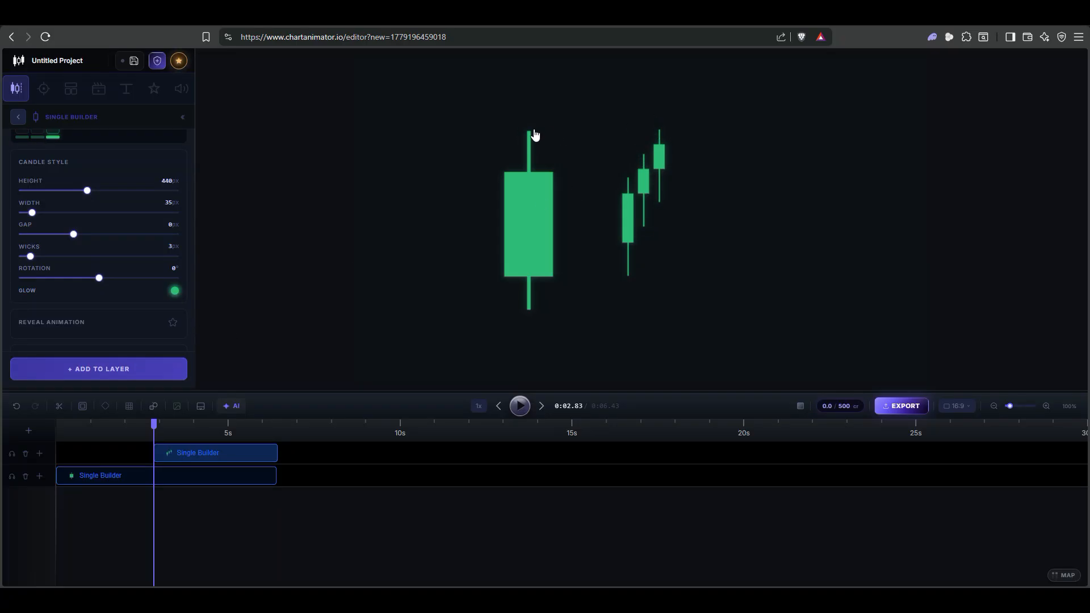
{"action": "left_click_drag", "start_coordinate": [665, 144], "coordinate": [655, 164]}
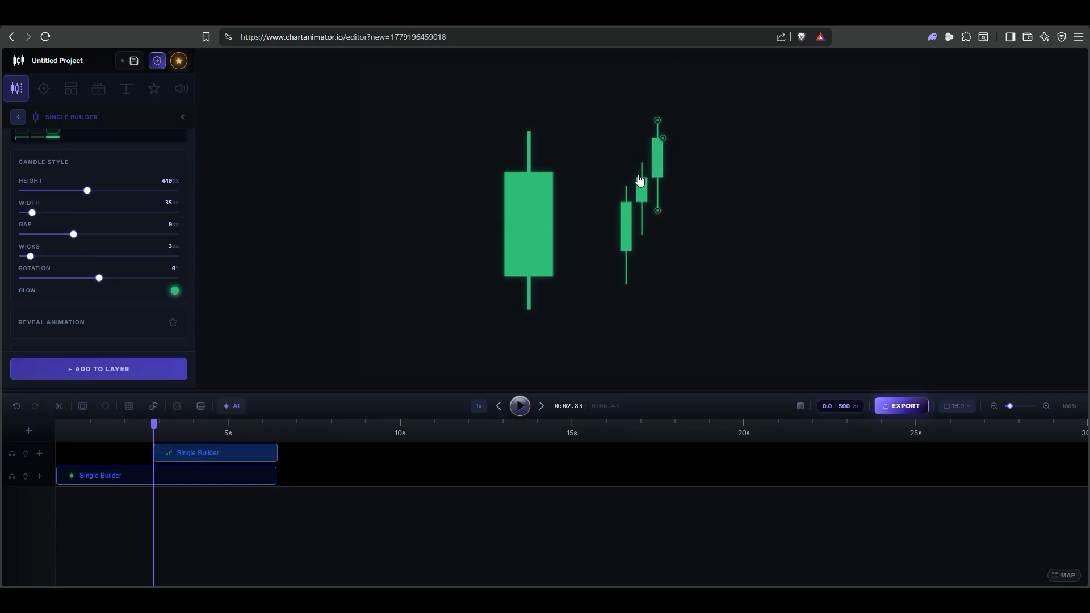
Add a white horizontal line at the big candle's wick top, ending just past the small candles
{"action": "left_click", "coordinate": [18, 117]}
{"action": "left_click", "coordinate": [43, 88]}
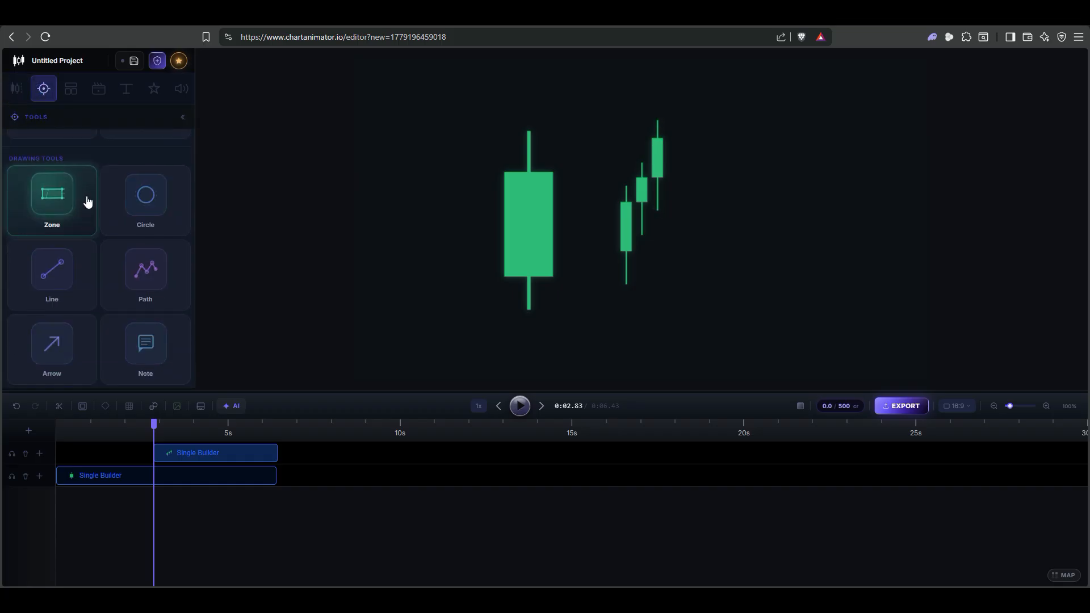
{"action": "left_click", "coordinate": [52, 270]}
{"action": "left_click", "coordinate": [83, 370]}
{"action": "left_click_drag", "start_coordinate": [568, 222], "coordinate": [601, 134]}
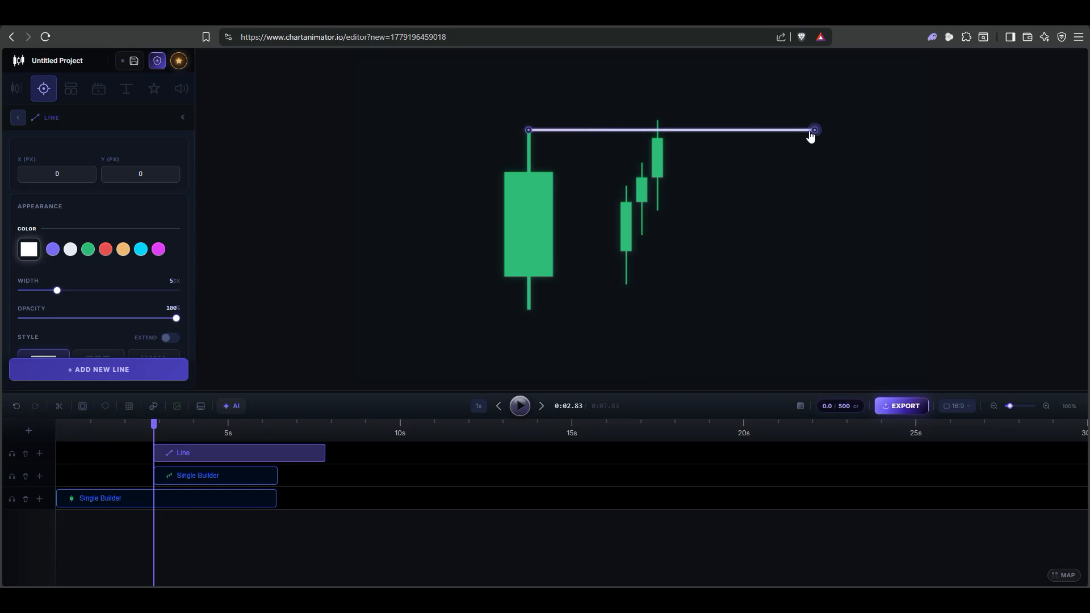
{"action": "left_click_drag", "start_coordinate": [815, 134], "coordinate": [733, 132]}
{"action": "left_click", "coordinate": [761, 155]}
Enable Reveal Animation in LIVE style on the small candles' layer and preview it
{"action": "left_click", "coordinate": [642, 192]}
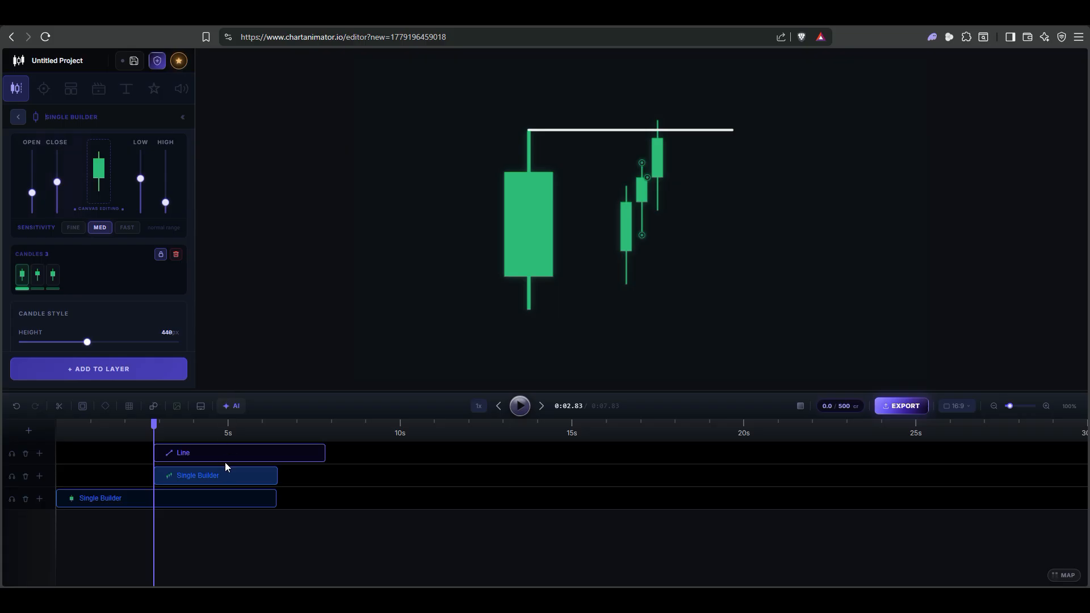
{"action": "left_click", "coordinate": [209, 478]}
{"action": "scroll", "coordinate": [54, 272], "scroll_direction": "down", "scroll_amount": 5}
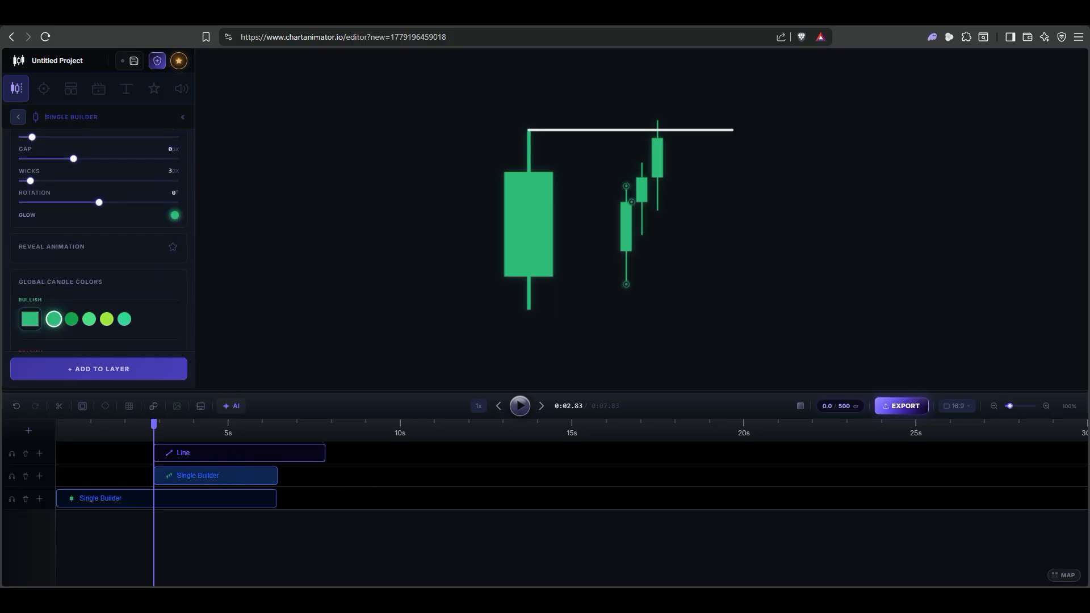
{"action": "left_click", "coordinate": [172, 201]}
{"action": "left_click", "coordinate": [151, 263]}
{"action": "left_click", "coordinate": [519, 407]}
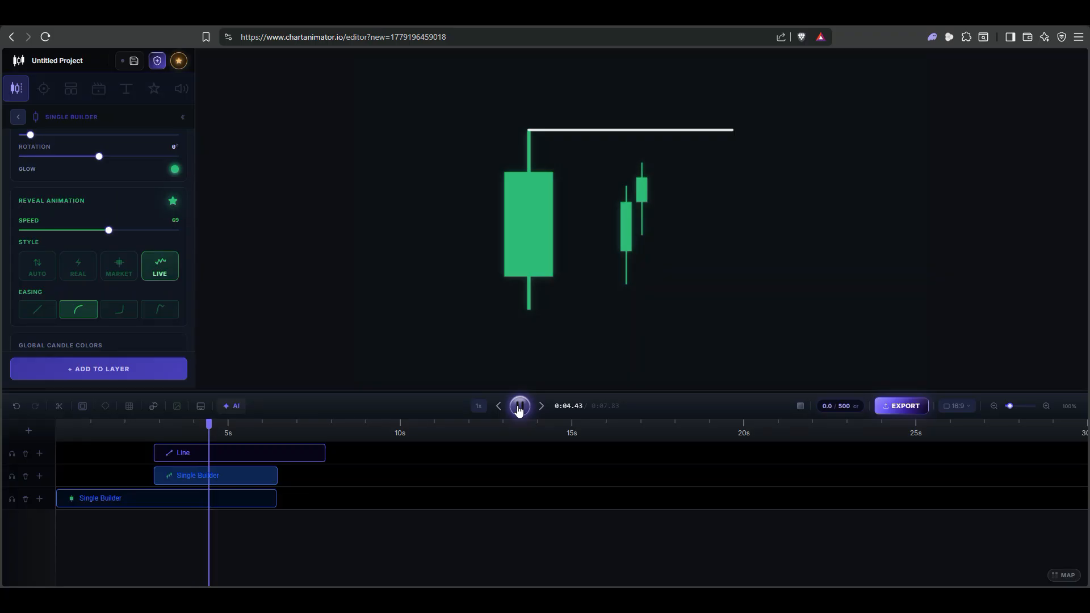
{"action": "left_click", "coordinate": [519, 407]}
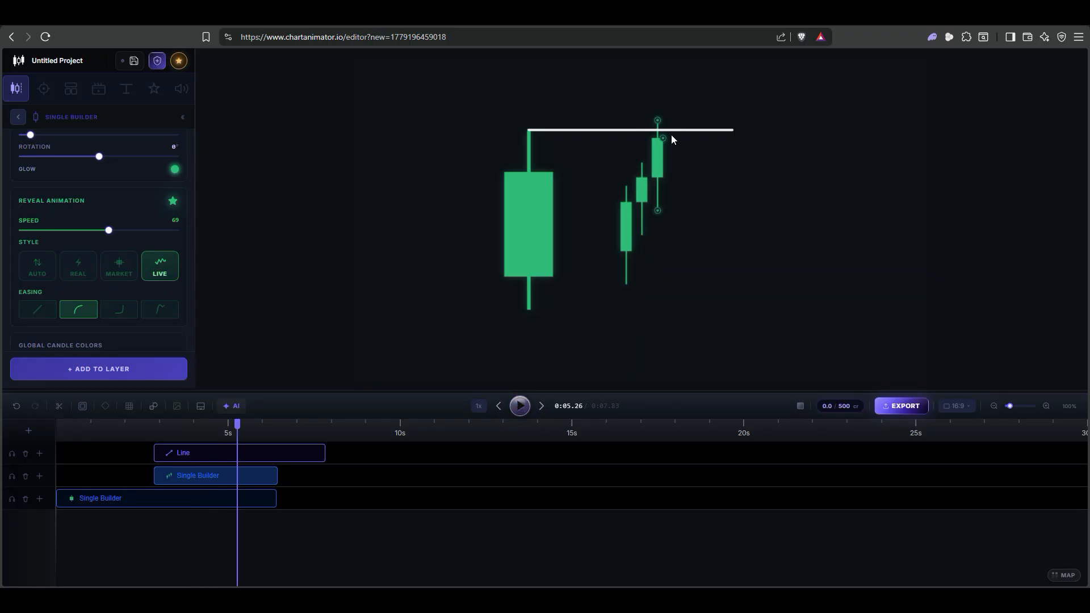